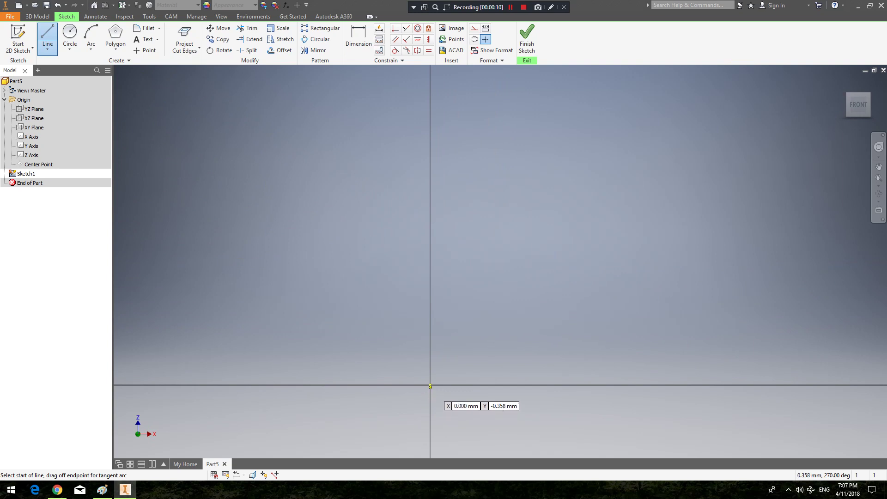
- Draw a 45 mm vertical line up from the origin and a 30 mm horizontal line rightward from its upper end
{"action": "left_click", "coordinate": [431, 384]}
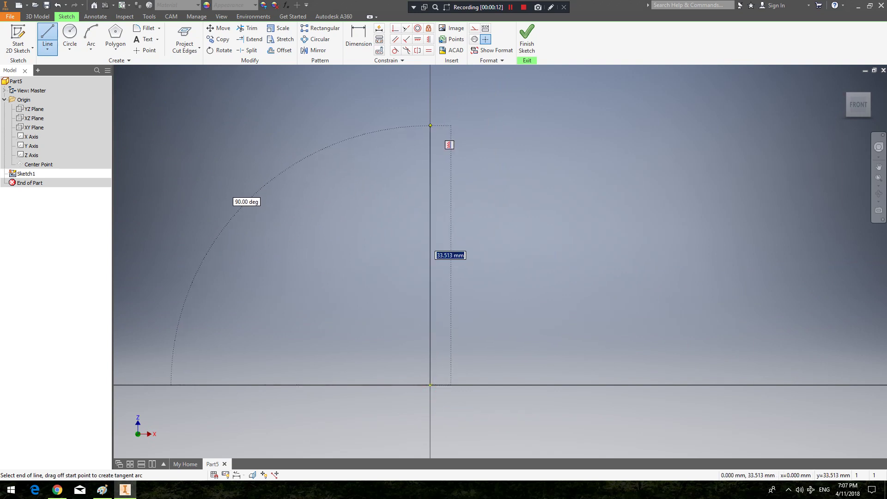
{"action": "type", "text": "45"}
{"action": "key", "text": "Return"}
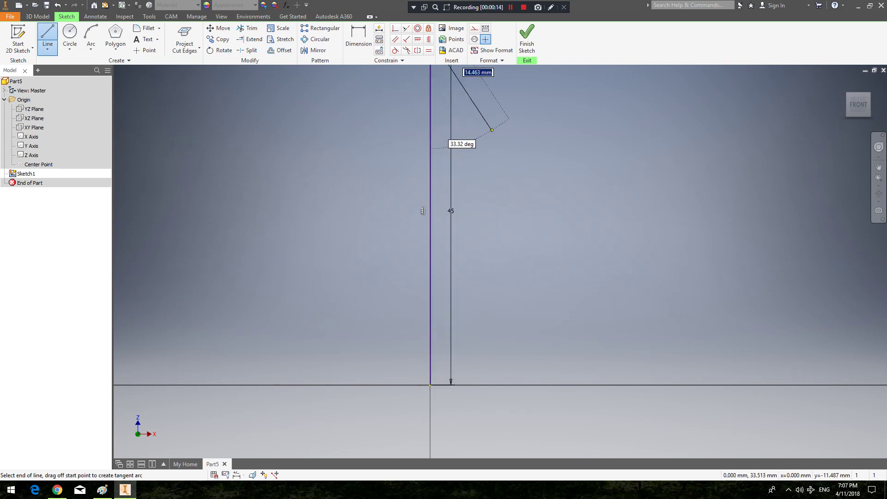
{"action": "middle_click_drag", "start_coordinate": [422, 210], "coordinate": [386, 333]}
{"action": "scroll", "coordinate": [449, 261], "scroll_direction": "up", "scroll_amount": 3}
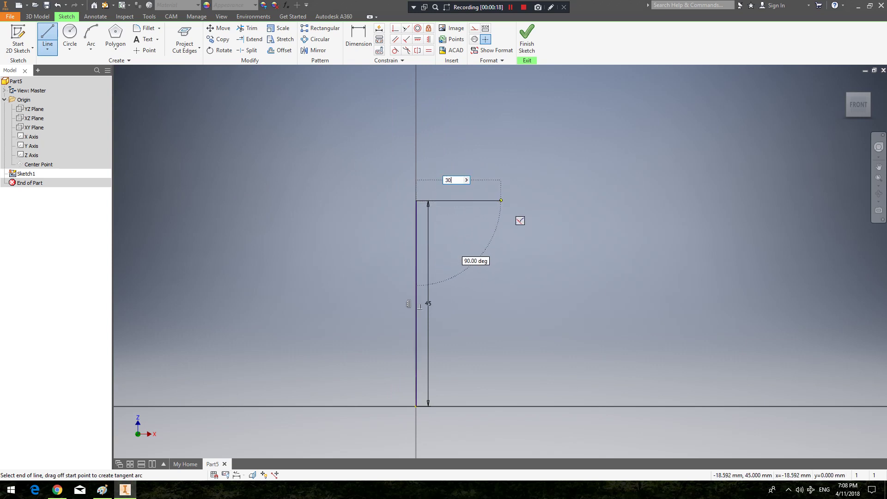
{"action": "type", "text": "30"}
{"action": "key", "text": "Return"}
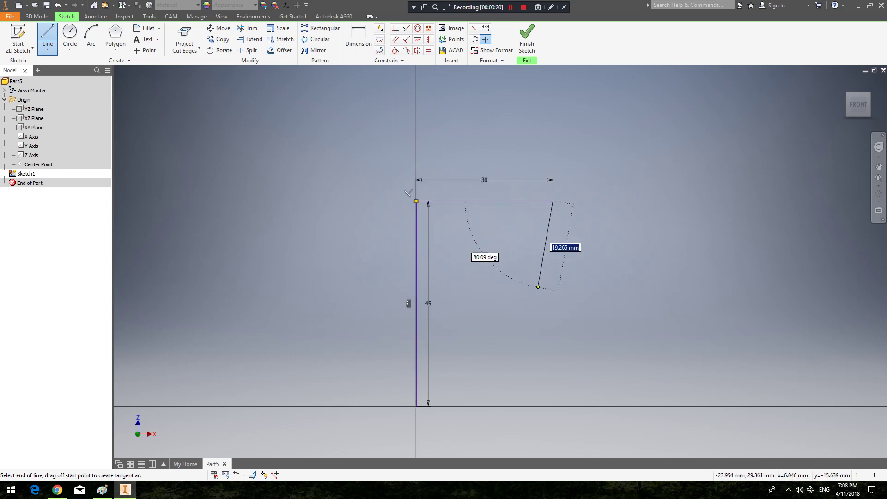
{"action": "key", "text": "Escape"}
{"action": "middle_click_drag", "start_coordinate": [538, 287], "coordinate": [497, 195]}
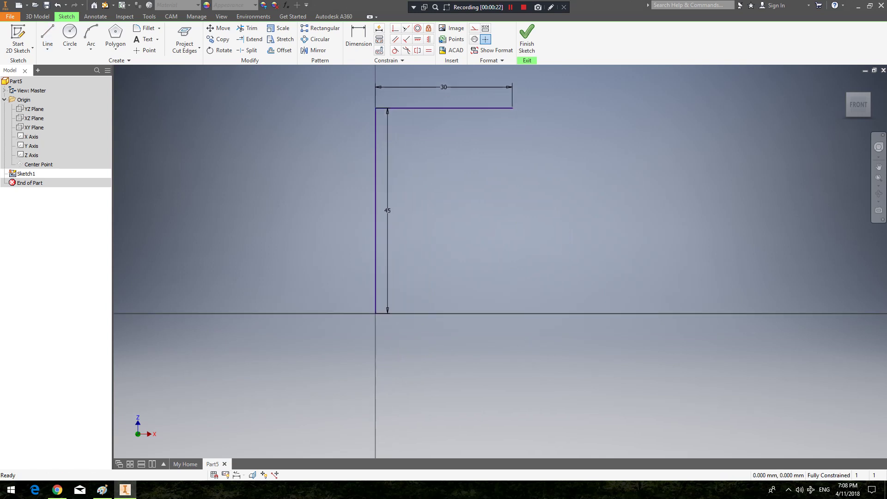
- Draw a 30 mm horizontal line from the origin along the horizontal axis, parallel to the upper line
{"action": "left_click", "coordinate": [49, 33]}
{"action": "left_click", "coordinate": [48, 33]}
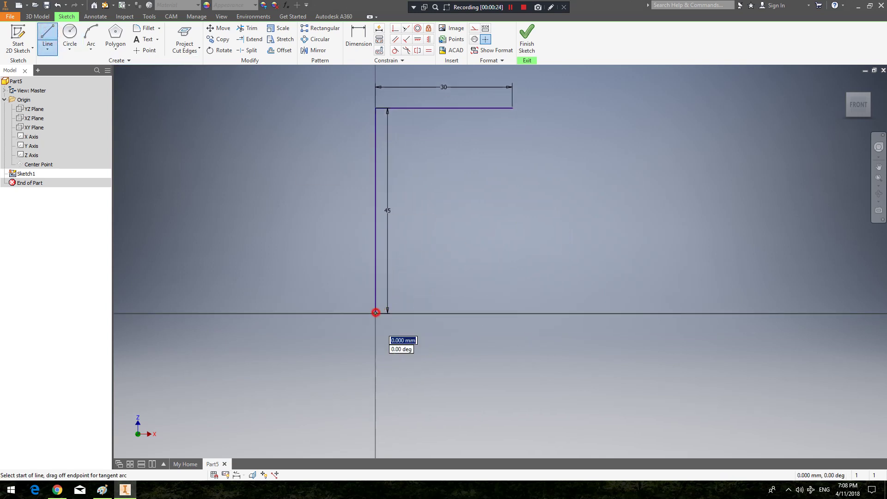
{"action": "left_click", "coordinate": [376, 313]}
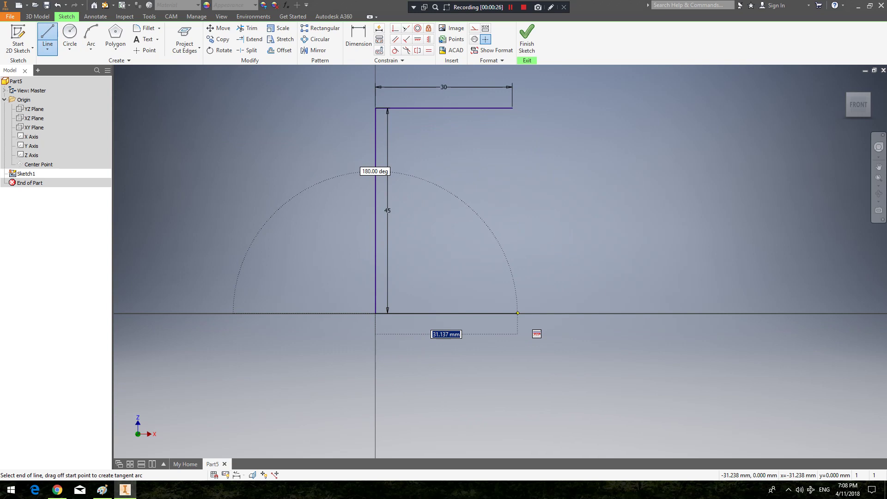
{"action": "type", "text": "30"}
{"action": "key", "text": "Return"}
{"action": "key", "text": "Escape"}
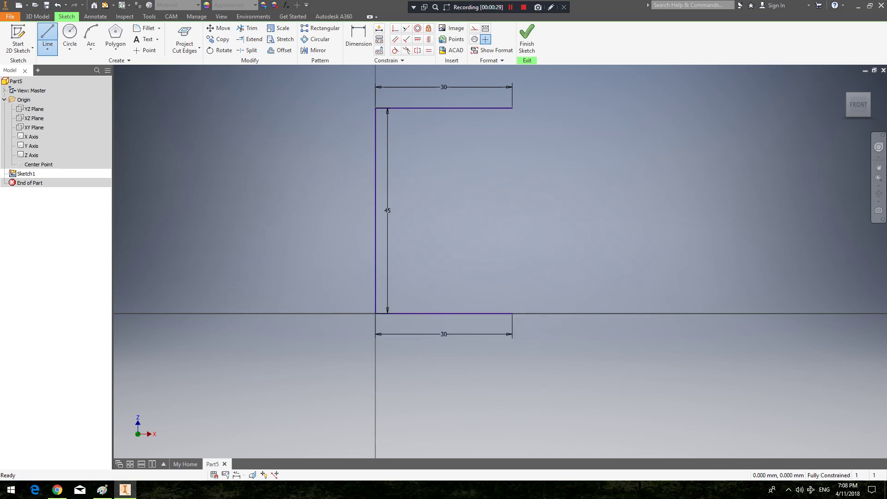
- Move the vertical line's 45 mm dimension outside the profile, to the side away from the horizontal lines
{"action": "middle_click_drag", "start_coordinate": [517, 313], "coordinate": [489, 331]}
{"action": "key", "text": "Escape"}
{"action": "left_click", "coordinate": [359, 228]}
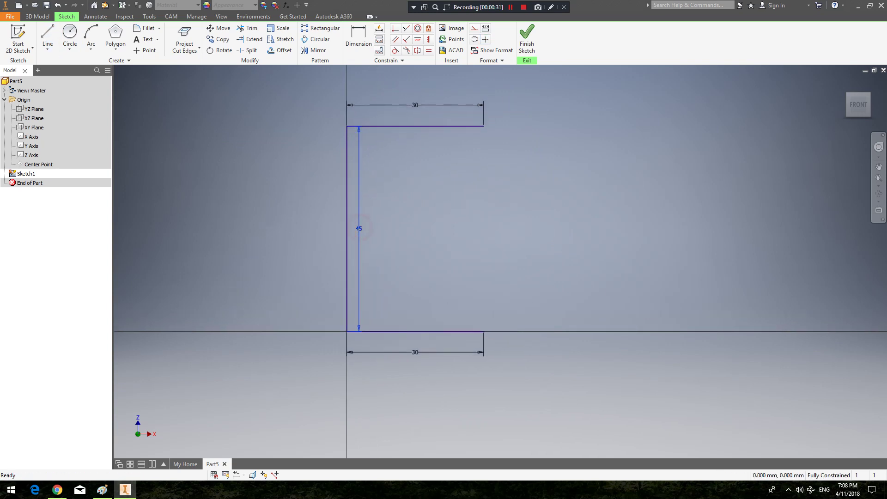
{"action": "left_click_drag", "start_coordinate": [359, 228], "coordinate": [319, 232]}
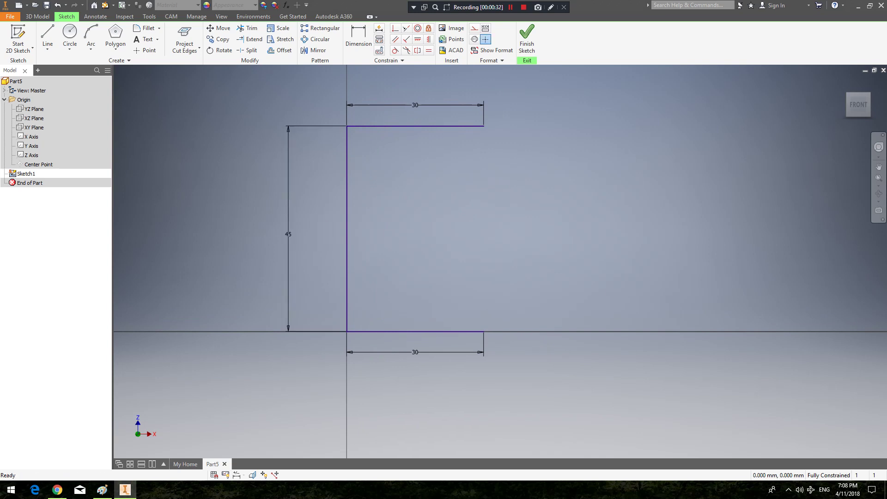
- Draw a three-point arc with a 65 mm radius between the horizontal lines' free ends, curving inward to close the profile
{"action": "left_click", "coordinate": [91, 38]}
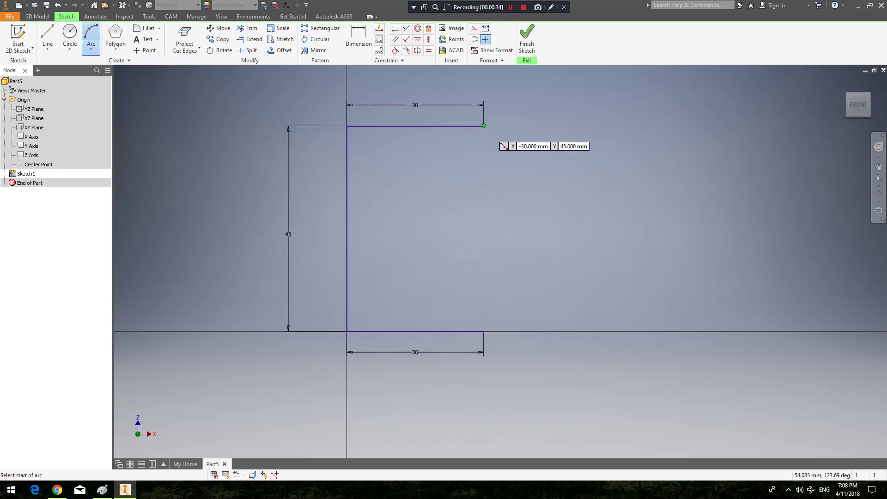
{"action": "left_click", "coordinate": [484, 126]}
{"action": "left_click", "coordinate": [484, 331]}
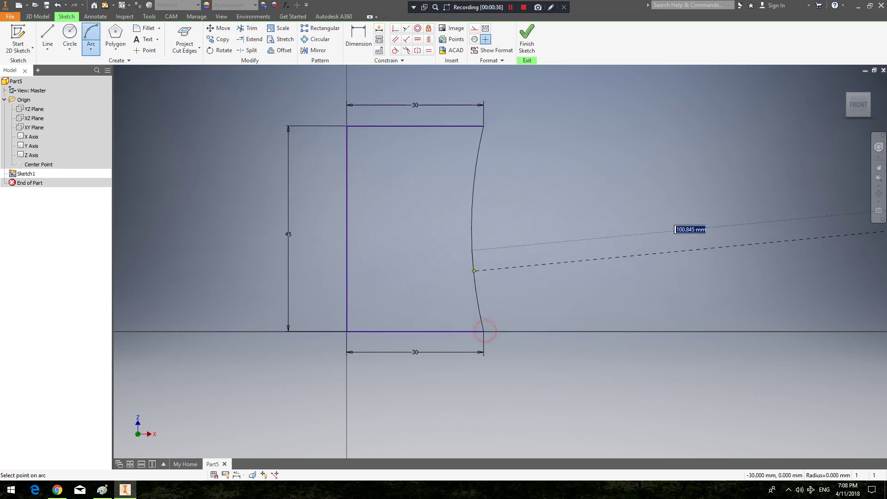
{"action": "type", "text": "65"}
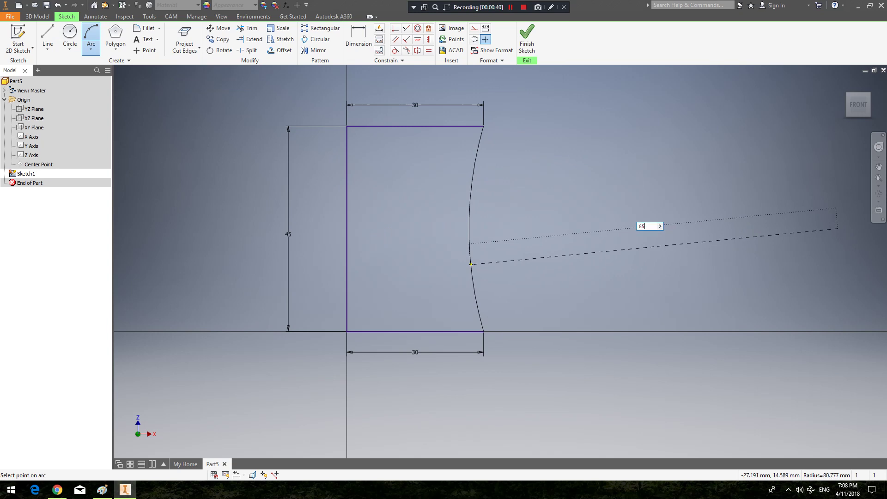
{"action": "key", "text": "Return"}
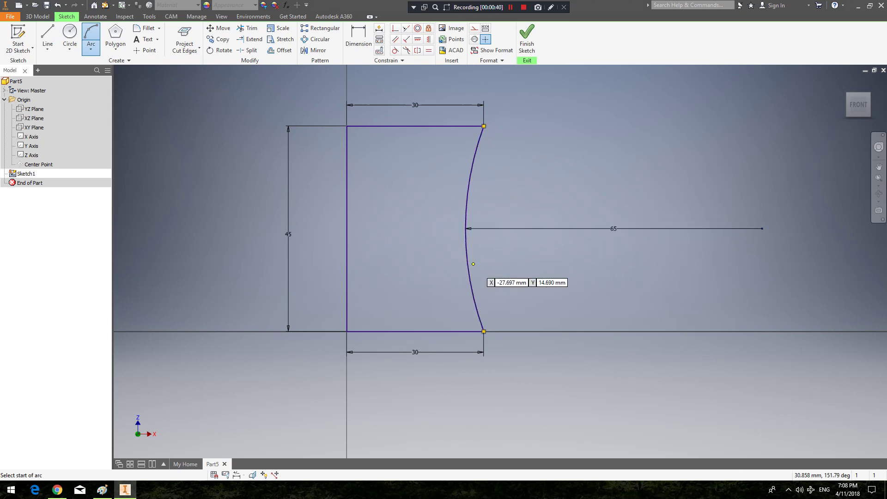
{"action": "key", "text": "Escape"}
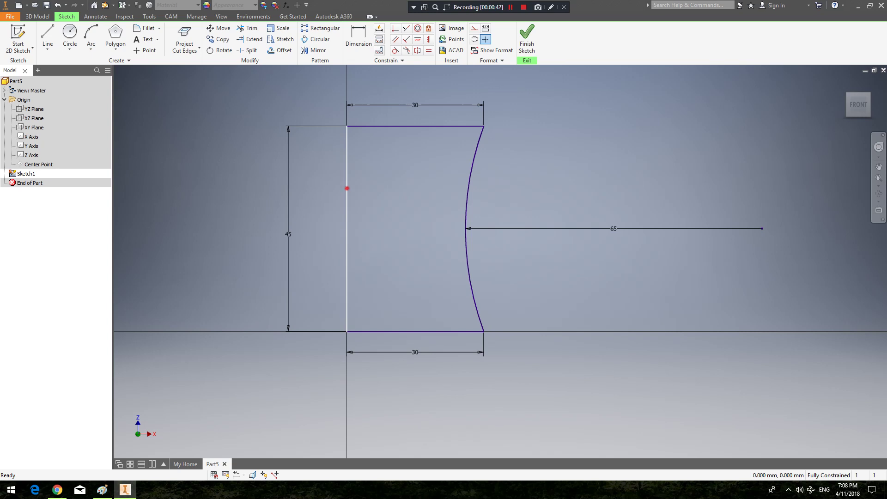
- Change the vertical 45 mm line to a centerline and finish the sketch
{"action": "left_click", "coordinate": [347, 189]}
{"action": "left_click", "coordinate": [527, 36]}
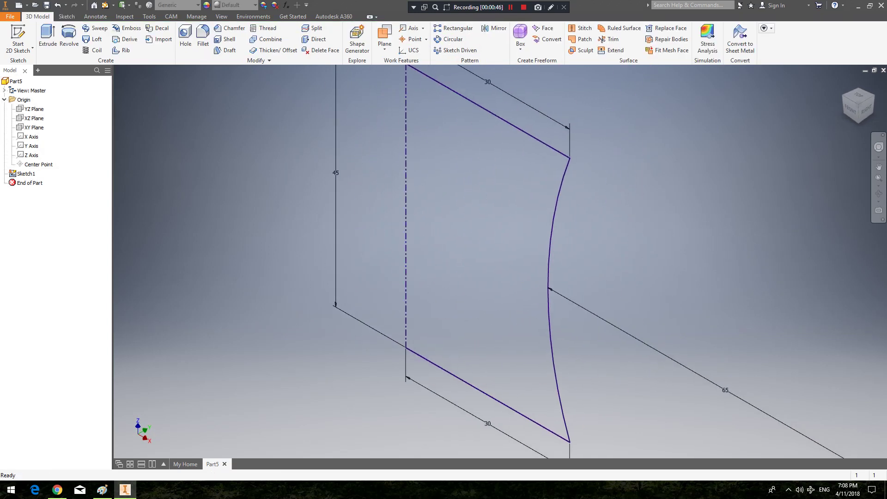
- Revolve the closed profile fully around the centerline as a solid
{"action": "left_click", "coordinate": [68, 40]}
{"action": "scroll", "coordinate": [436, 248], "scroll_direction": "up", "scroll_amount": 4}
{"action": "middle_click_drag", "start_coordinate": [435, 247], "coordinate": [423, 256]}
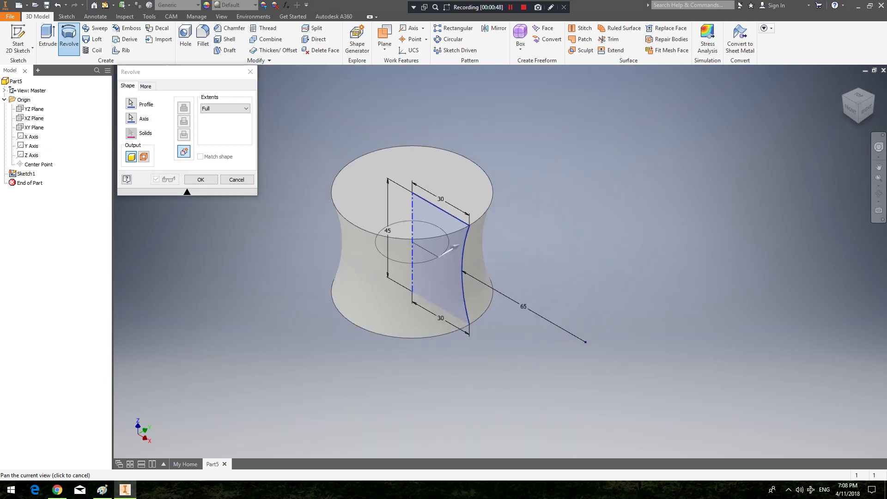
{"action": "left_click", "coordinate": [200, 180]}
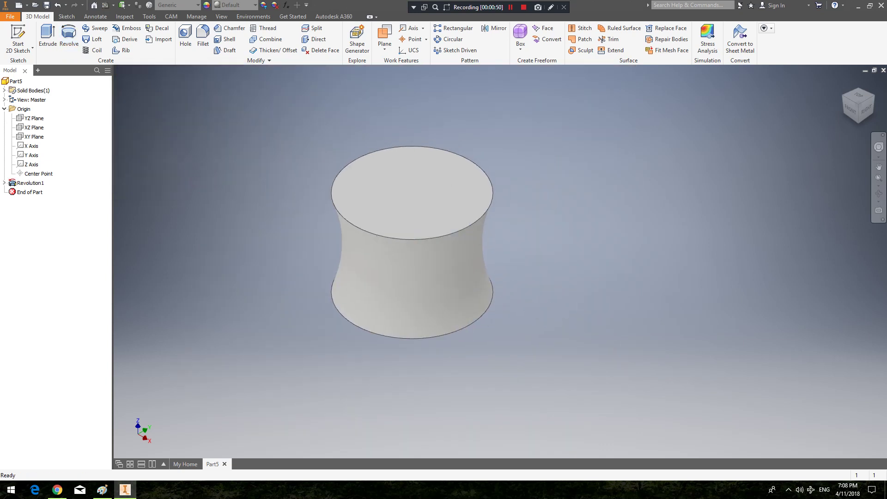
{"action": "scroll", "coordinate": [287, 257], "scroll_direction": "down", "scroll_amount": 5}
{"action": "scroll", "coordinate": [287, 258], "scroll_direction": "up", "scroll_amount": 4}
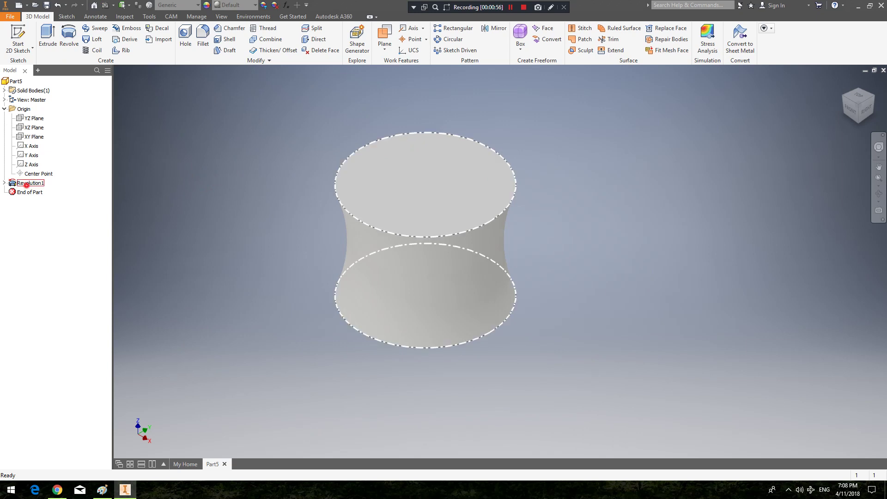
- Open the revolution for editing, cancel without changes, and undo the solid revolve
{"action": "right_click", "coordinate": [27, 185]}
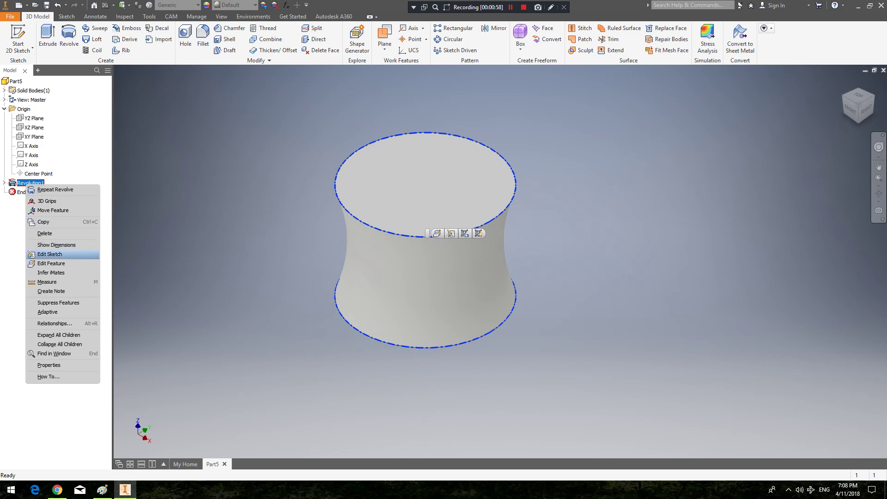
{"action": "left_click", "coordinate": [46, 264]}
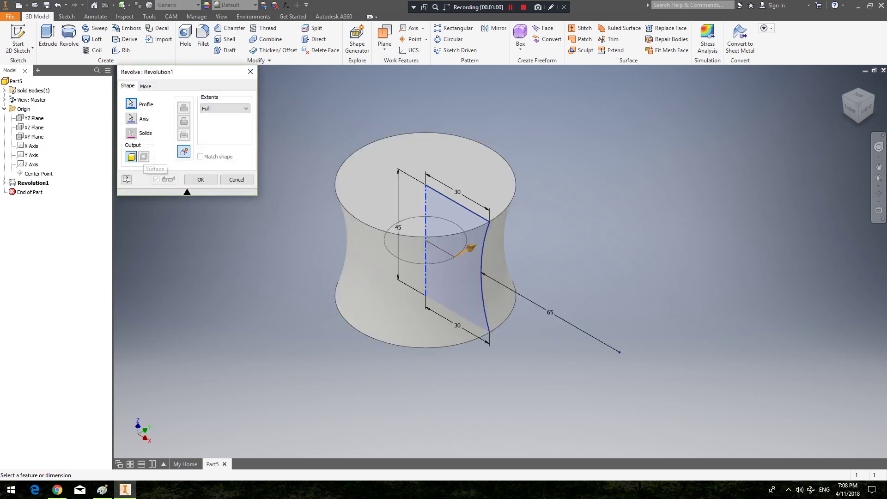
{"action": "left_click", "coordinate": [236, 179]}
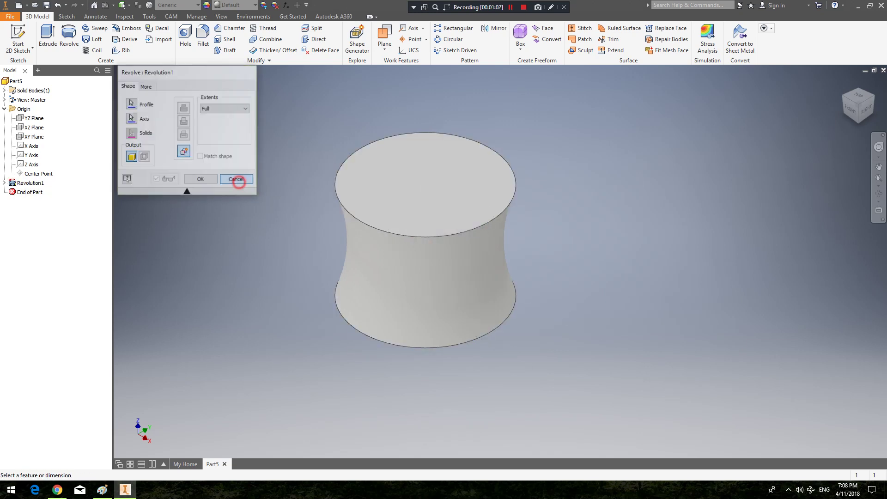
{"action": "left_click", "coordinate": [58, 5]}
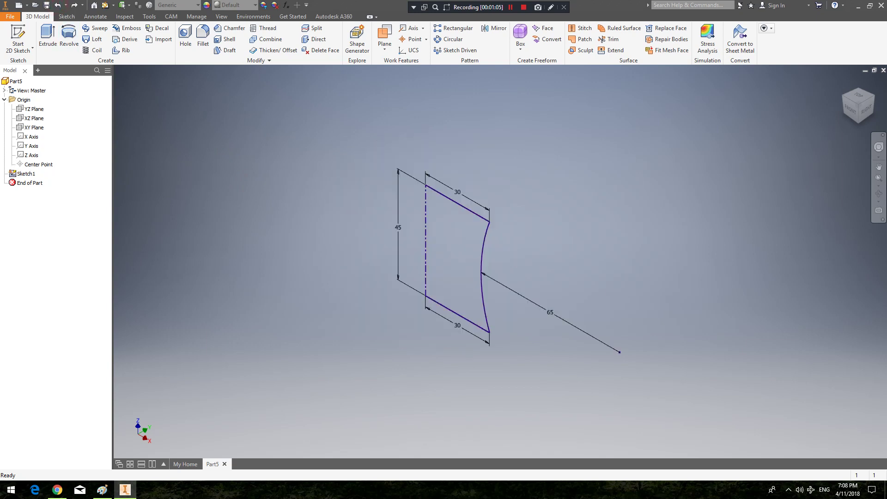
- Revolve the profile fully around the centerline with the output set to surface
{"action": "left_click", "coordinate": [69, 37]}
{"action": "left_click", "coordinate": [143, 157]}
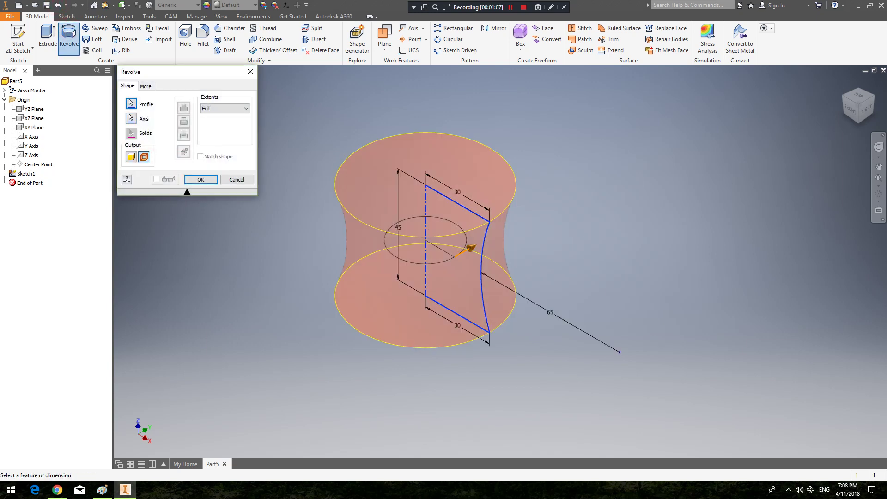
{"action": "left_click", "coordinate": [201, 179]}
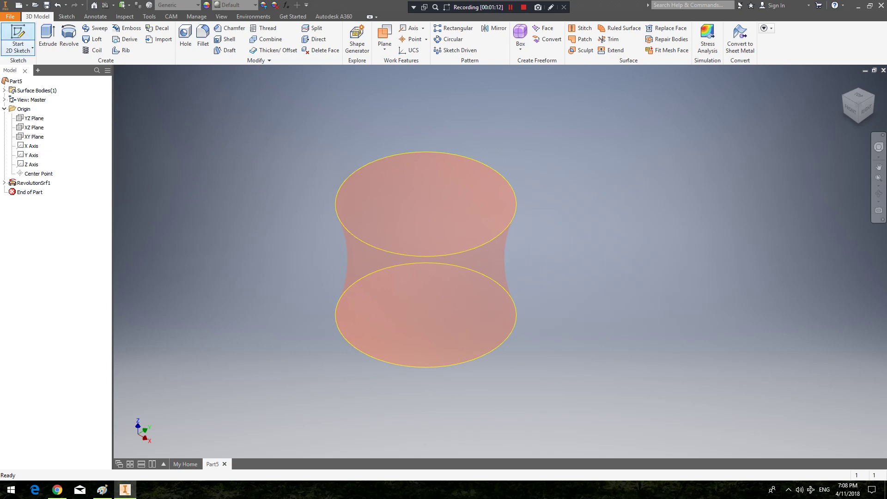
- Create a sketch on the XY plane and project the surface's circular edge as construction geometry
{"action": "left_click", "coordinate": [22, 33]}
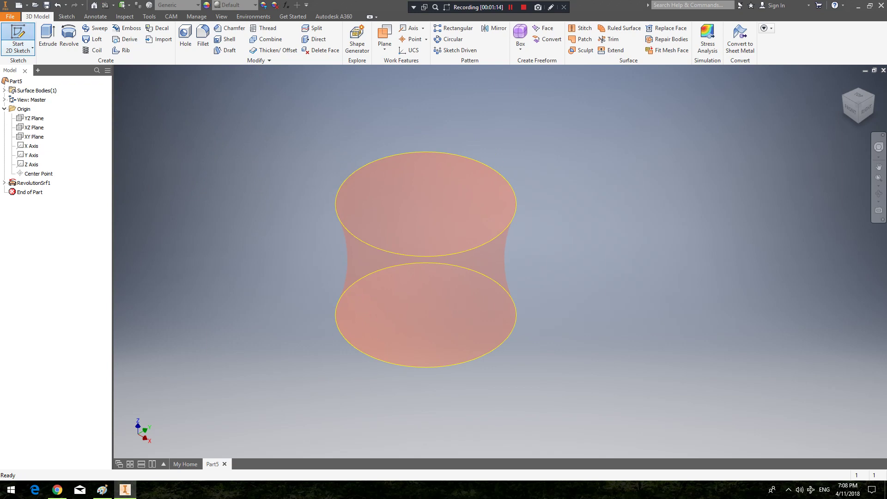
{"action": "right_click", "coordinate": [32, 136]}
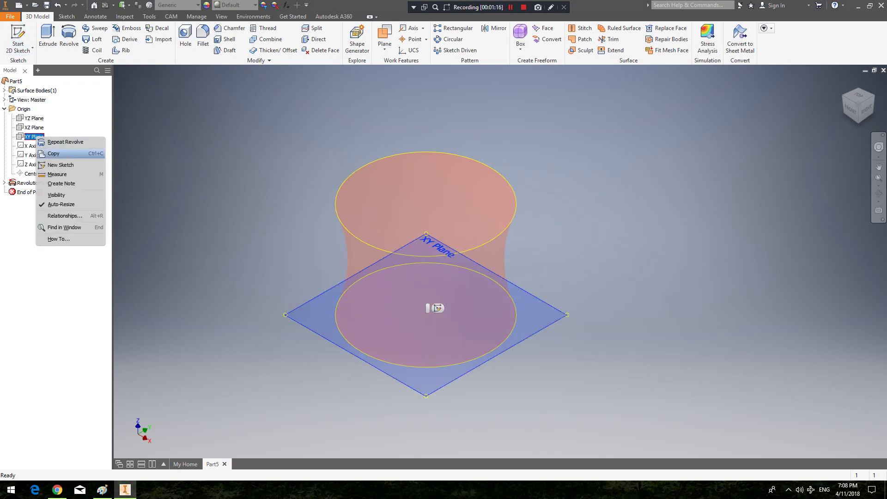
{"action": "left_click", "coordinate": [68, 165]}
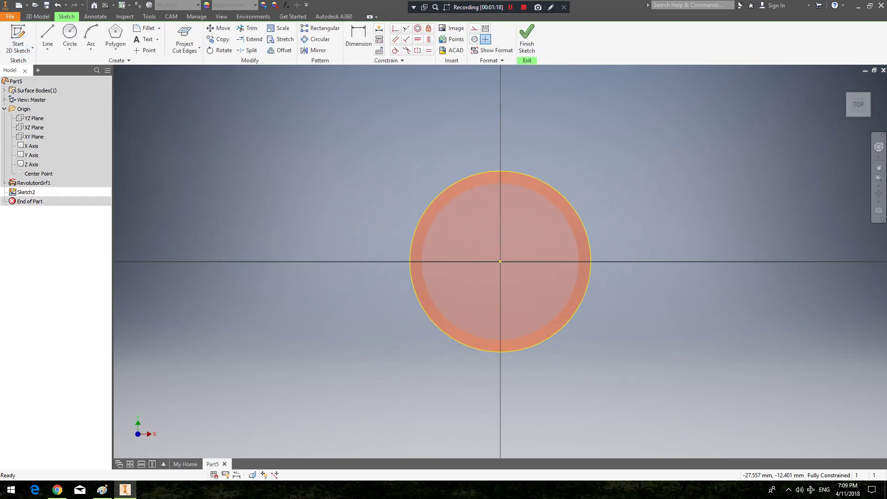
{"action": "left_click", "coordinate": [185, 34]}
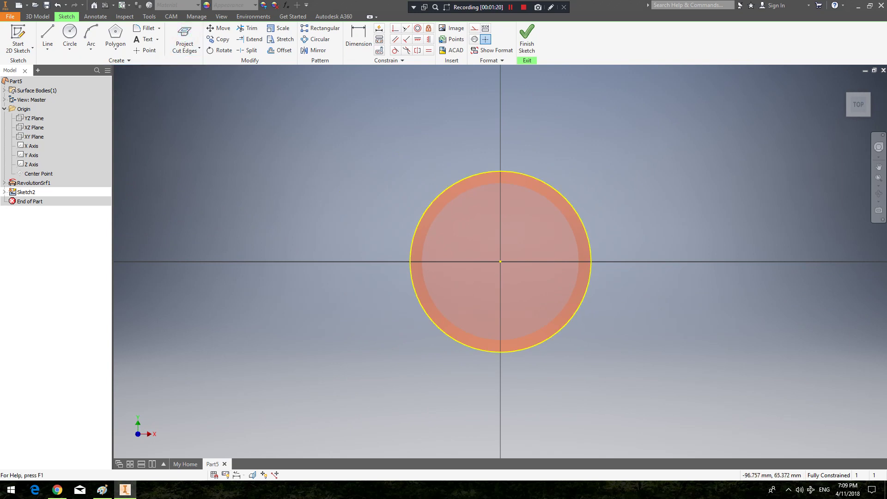
{"action": "left_click", "coordinate": [432, 200]}
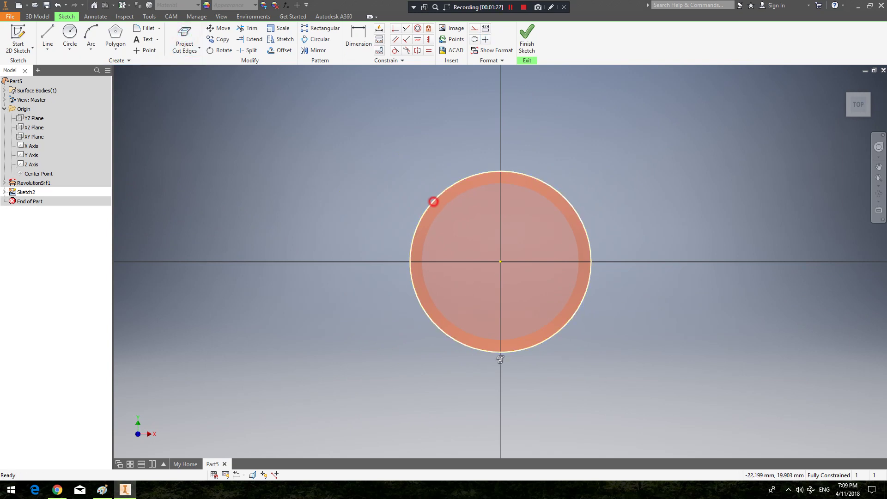
{"action": "left_click", "coordinate": [474, 31]}
{"action": "middle_click_drag", "start_coordinate": [500, 360], "coordinate": [416, 353]}
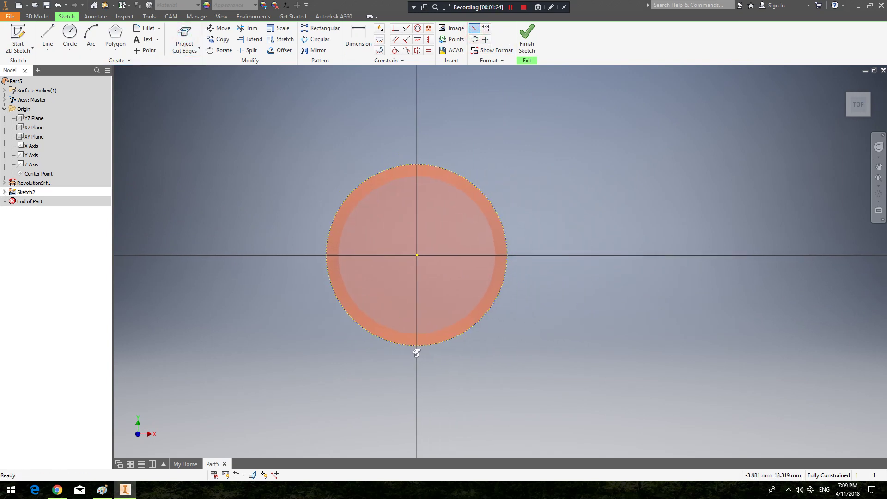
- Draw a 16-sided inscribed polygon centered on the origin with a vertex on the projected circle, and finish the sketch
{"action": "left_click", "coordinate": [115, 33]}
{"action": "type", "text": "5"}
{"action": "double_click", "coordinate": [160, 91]}
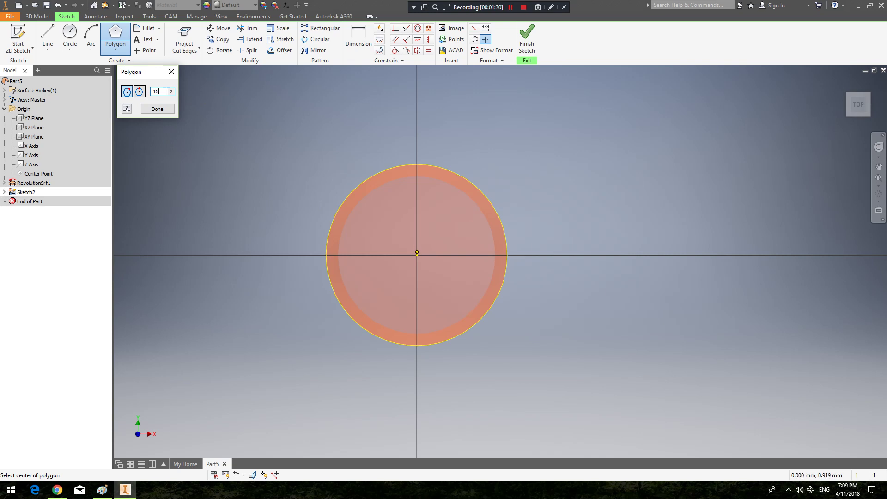
{"action": "left_click", "coordinate": [417, 253]}
{"action": "left_click", "coordinate": [507, 255]}
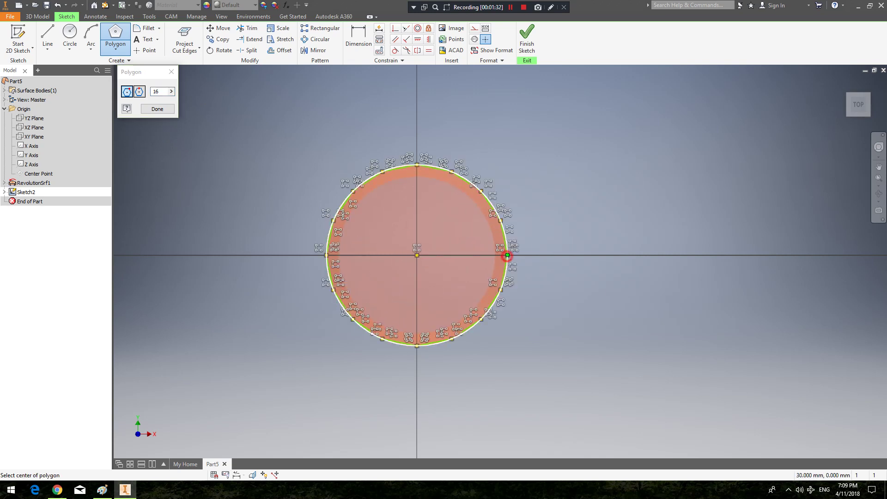
{"action": "left_click", "coordinate": [527, 39]}
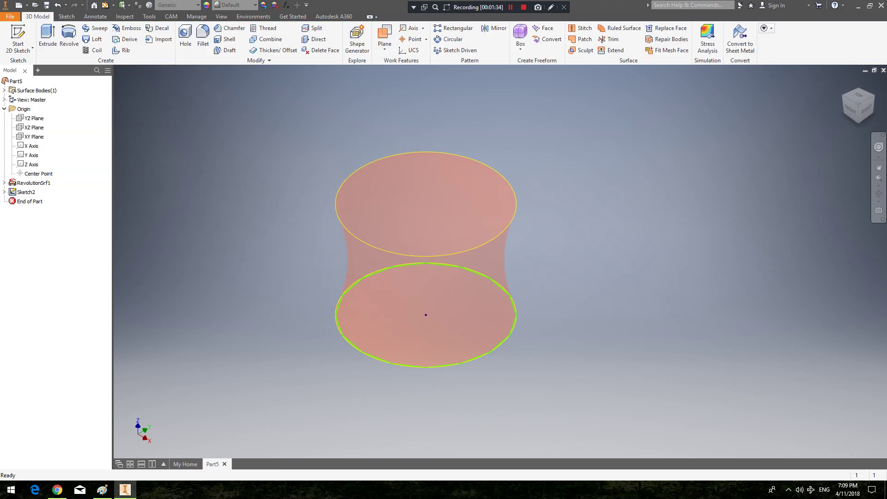
{"action": "middle_click_drag", "start_coordinate": [425, 259], "coordinate": [421, 243]}
{"action": "scroll", "coordinate": [340, 315], "scroll_direction": "down", "scroll_amount": 5}
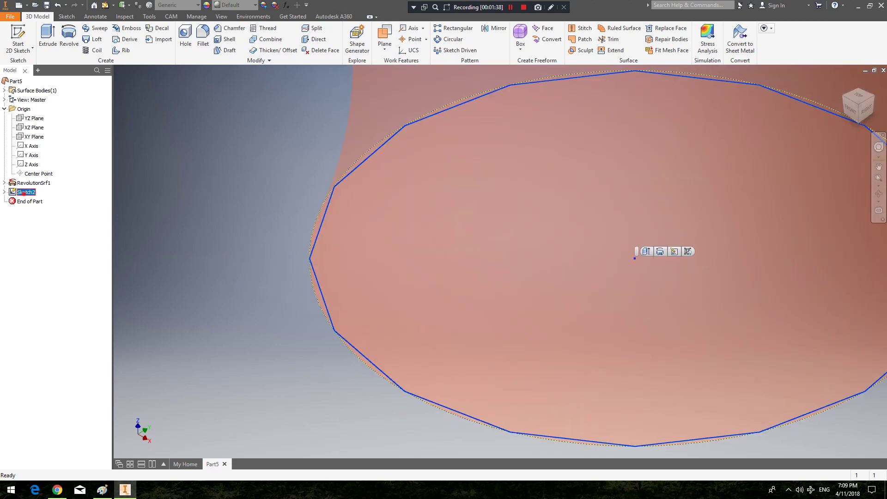
{"action": "double_click", "coordinate": [635, 257]}
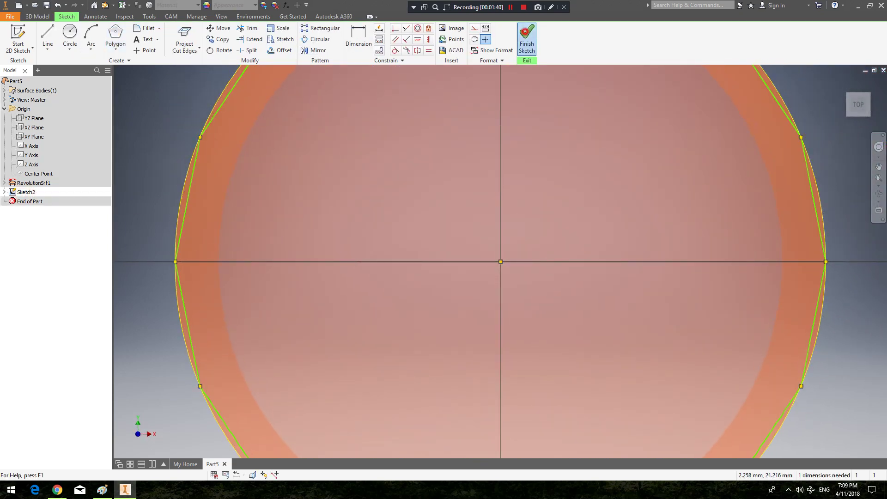
{"action": "left_click", "coordinate": [527, 40]}
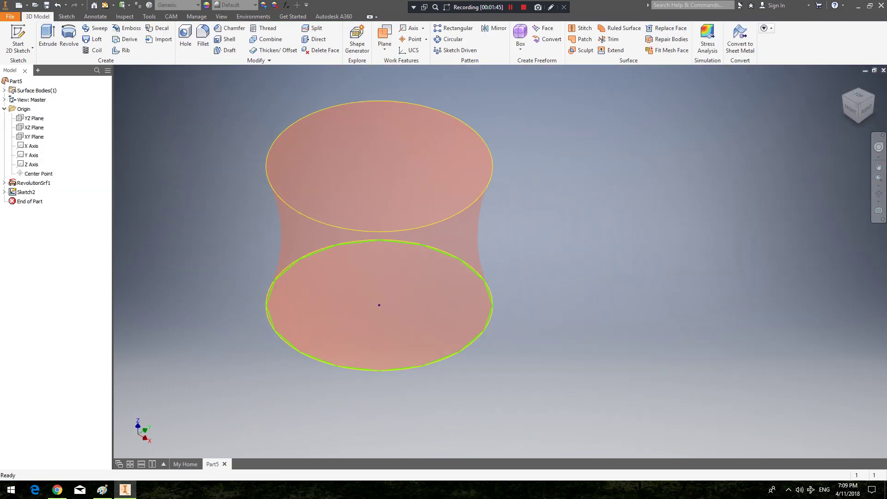
{"action": "mouse_move", "coordinate": [378, 305]}
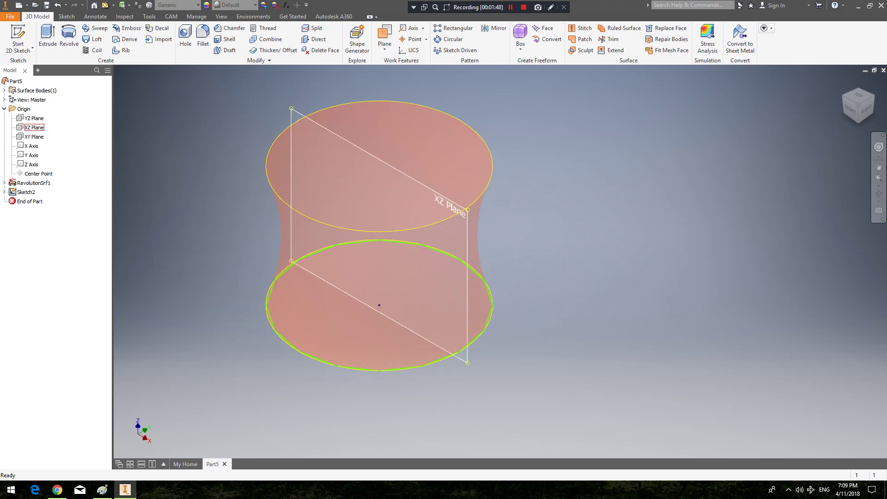
- Create a sketch on the XZ plane, draw a vertical line from the origin to the revolved surface's upper edge, and finish the sketch
{"action": "left_click", "coordinate": [34, 128]}
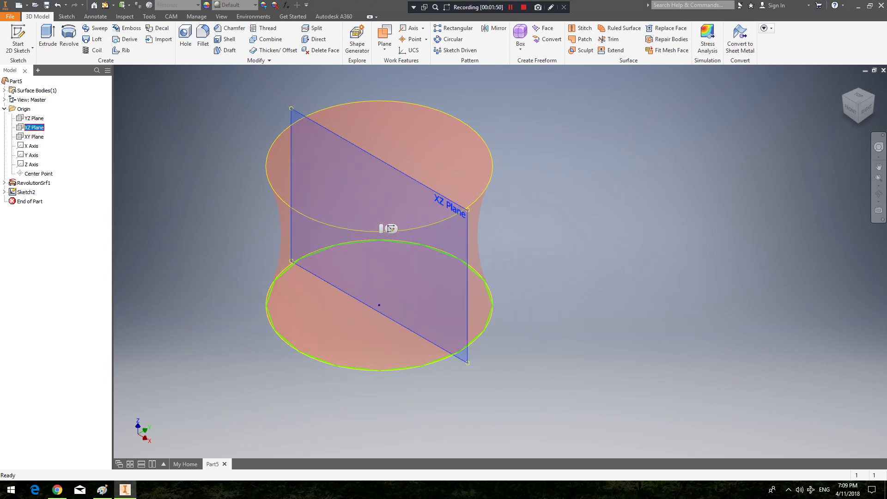
{"action": "right_click", "coordinate": [34, 128]}
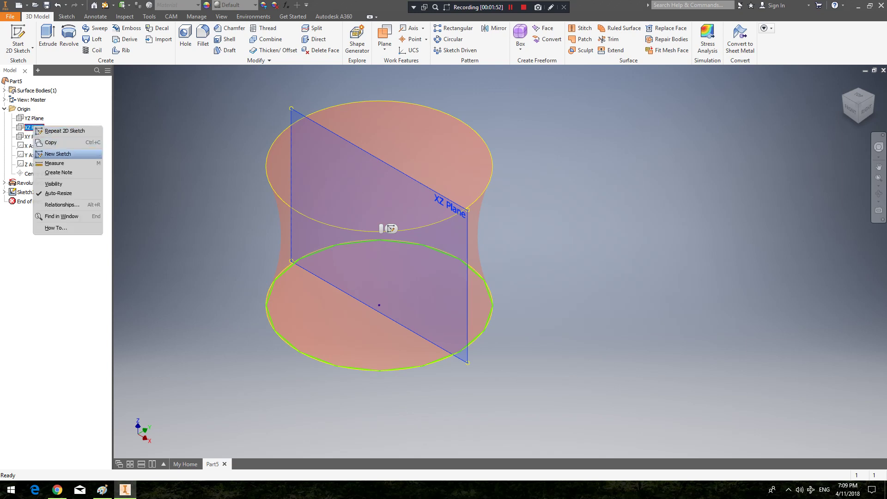
{"action": "left_click", "coordinate": [55, 154]}
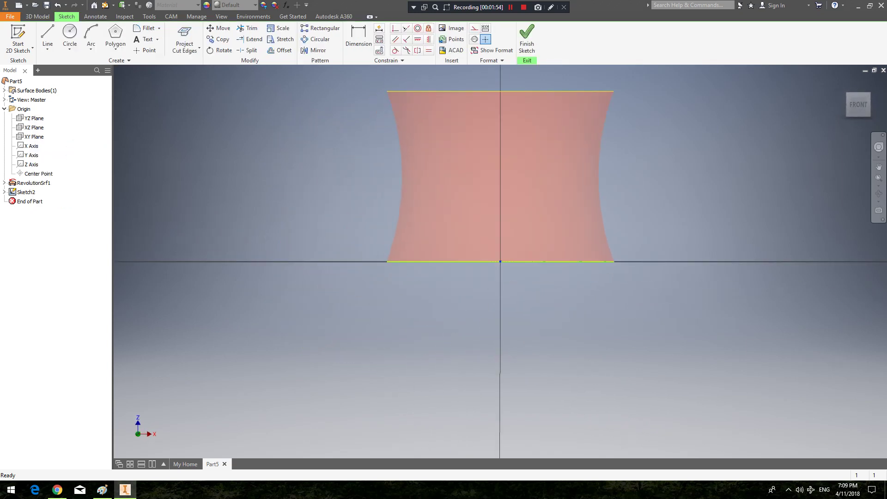
{"action": "left_click", "coordinate": [47, 39]}
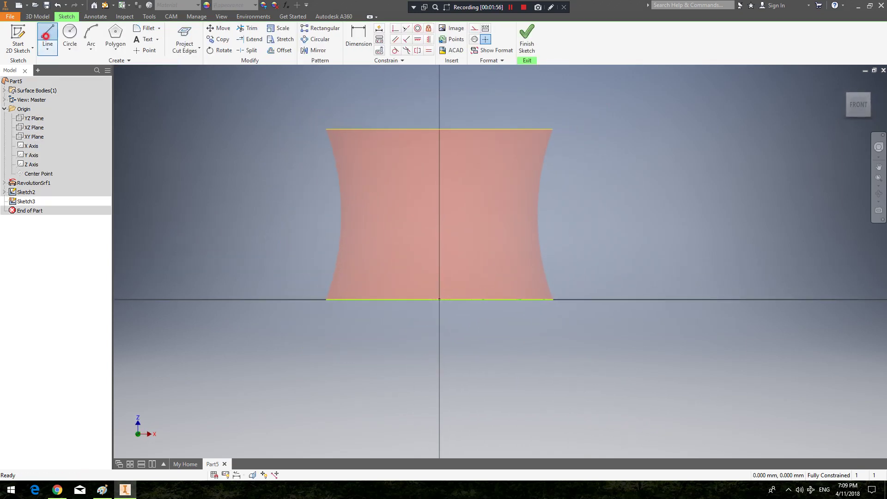
{"action": "left_click", "coordinate": [439, 299]}
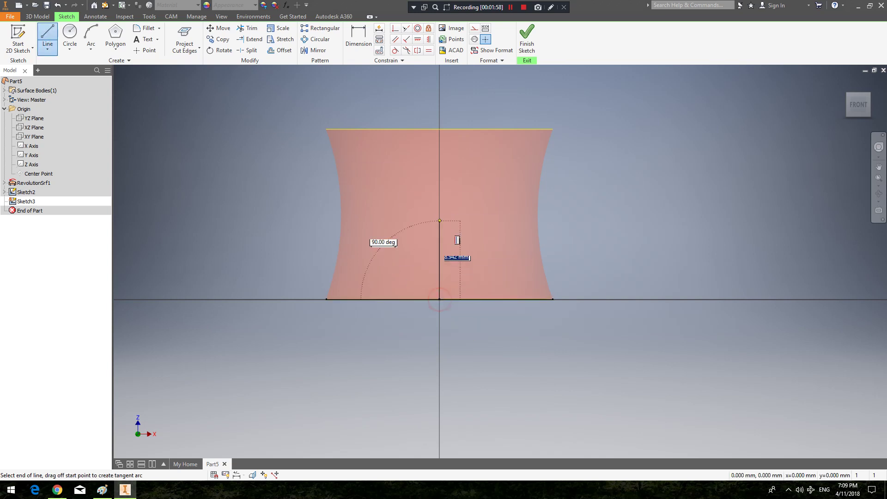
{"action": "left_click", "coordinate": [439, 130]}
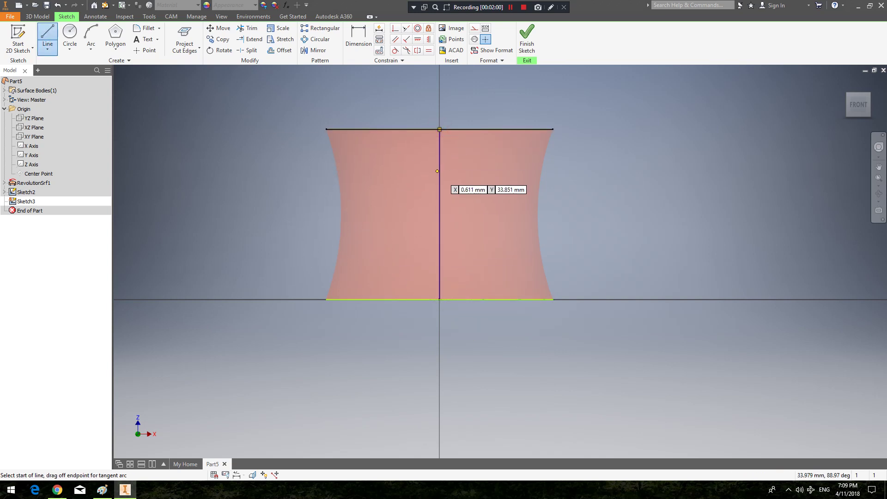
{"action": "left_click", "coordinate": [527, 41]}
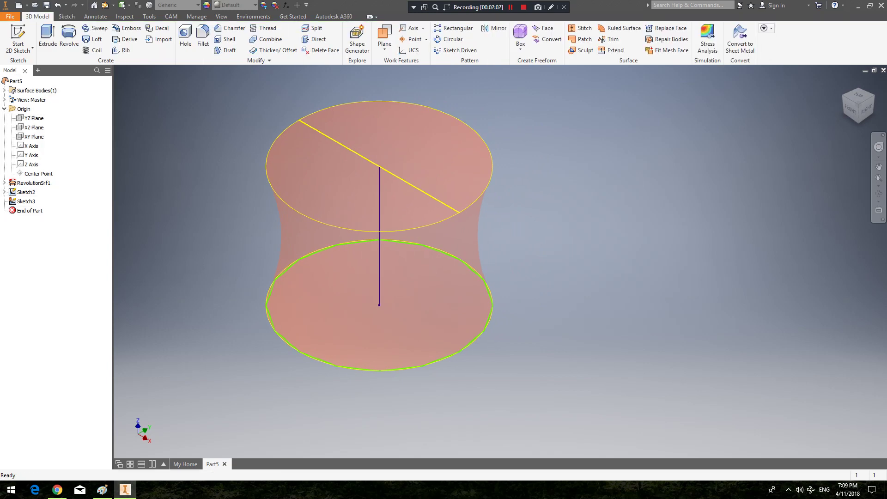
- Sweep the polygon along the vertical line as a solid with a 90-degree twist, and undo the sweep
{"action": "left_click", "coordinate": [95, 28]}
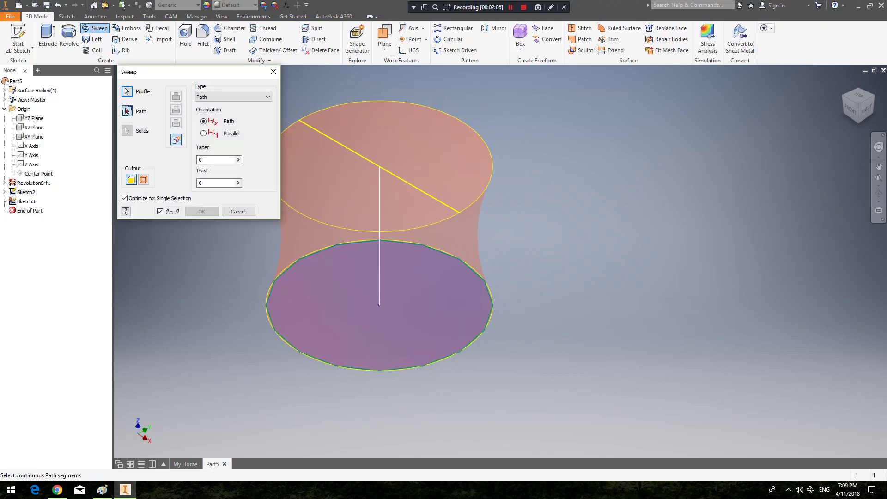
{"action": "left_click", "coordinate": [379, 192]}
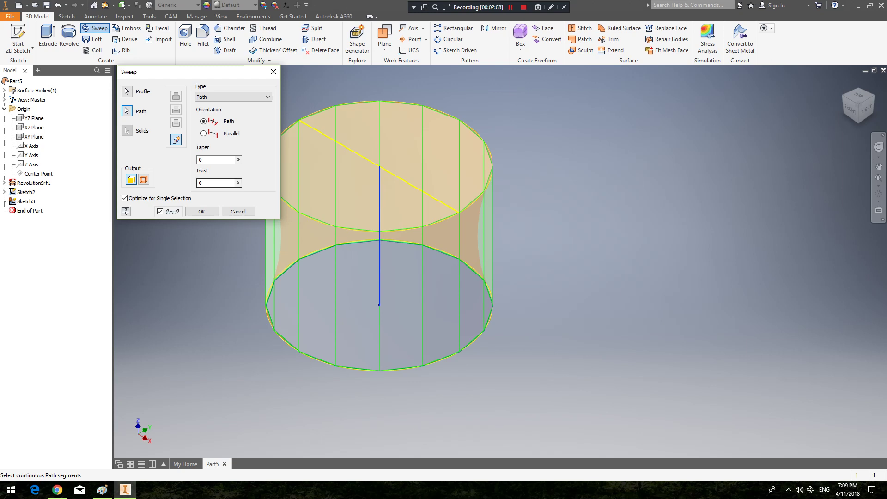
{"action": "left_click", "coordinate": [210, 183]}
{"action": "type", "text": "90"}
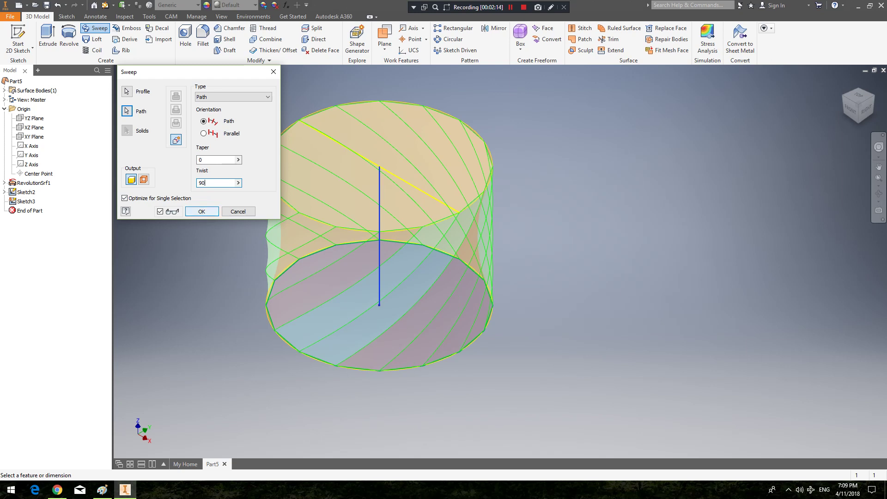
{"action": "left_click", "coordinate": [201, 211]}
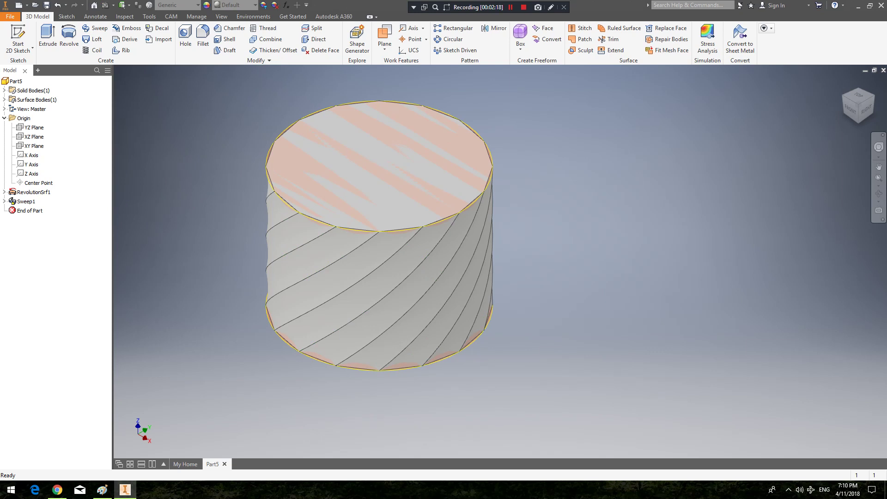
{"action": "left_click", "coordinate": [58, 5]}
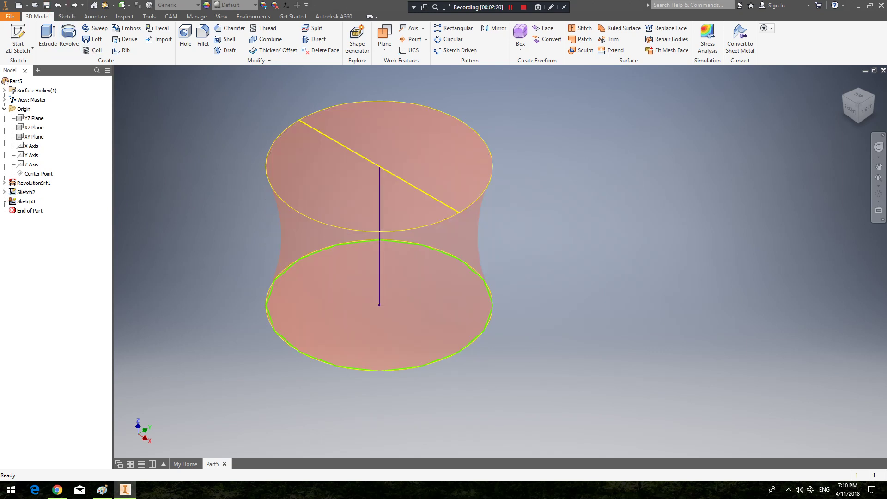
- Sweep the polygon along the vertical line with surface output and a twist of 90 degrees
{"action": "left_click", "coordinate": [95, 28]}
{"action": "left_click", "coordinate": [145, 179]}
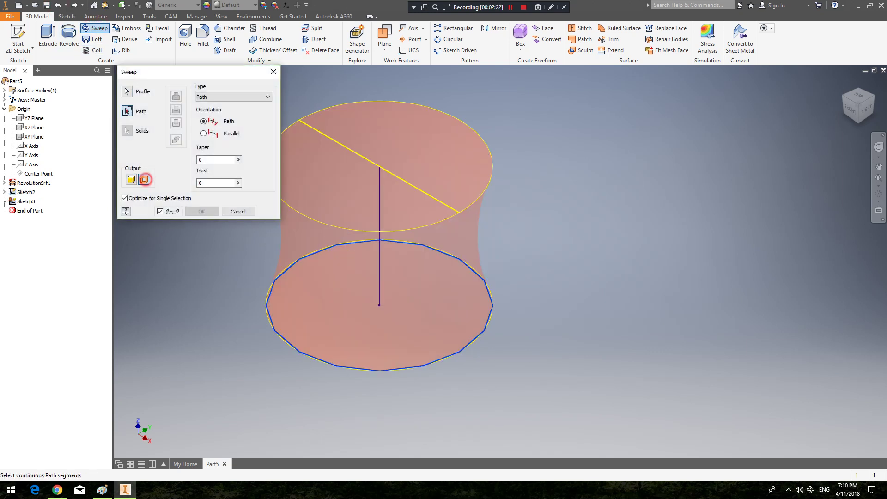
{"action": "left_click", "coordinate": [379, 190]}
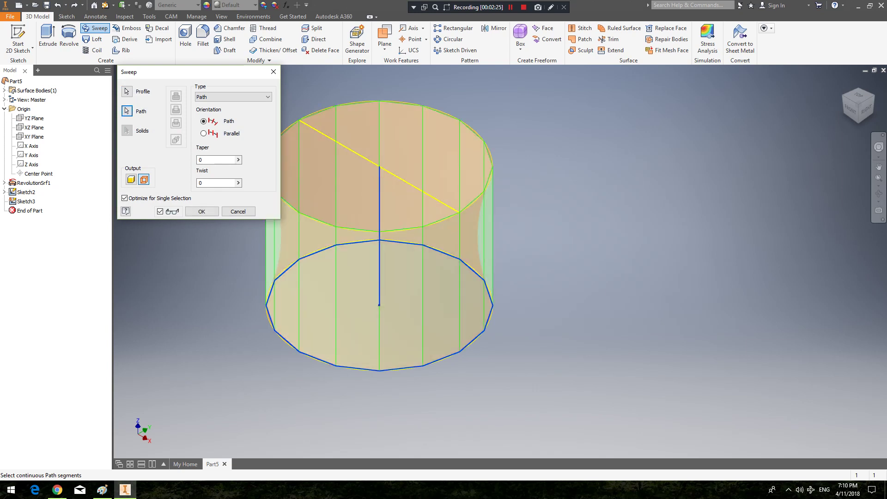
{"action": "double_click", "coordinate": [205, 184]}
{"action": "type", "text": "90"}
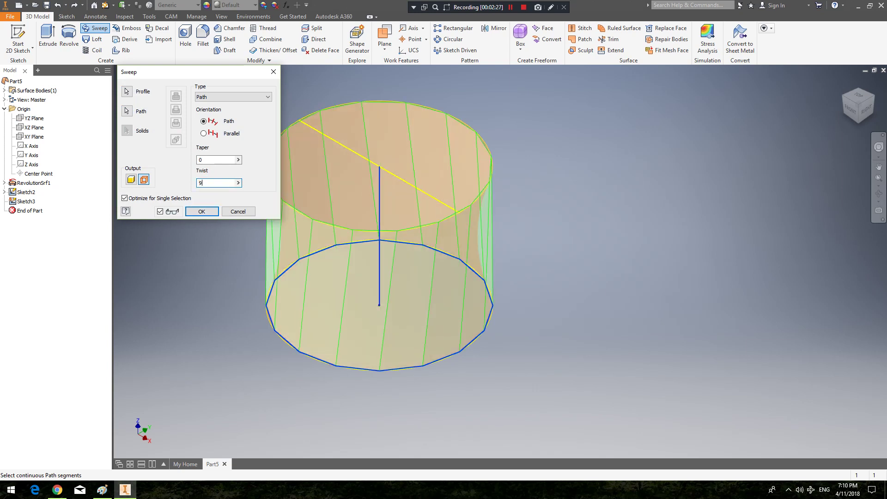
{"action": "left_click", "coordinate": [209, 212]}
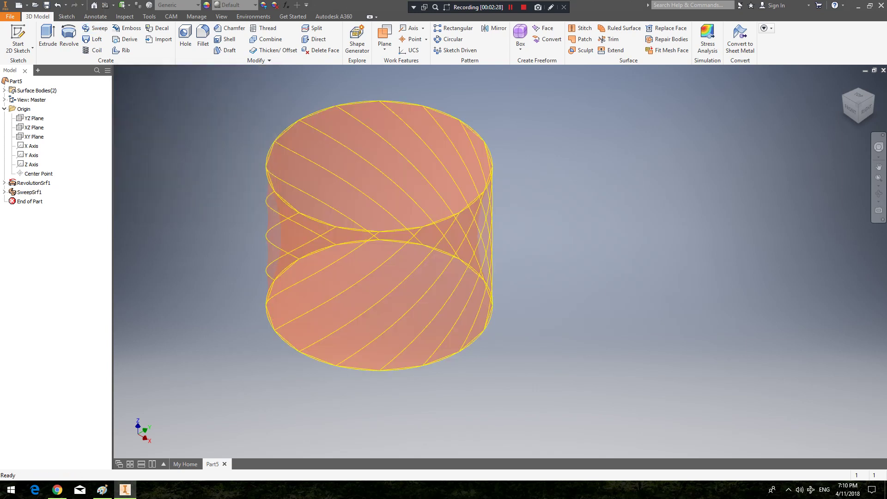
- In a new 3D sketch, project two adjacent twisted sweep edges onto the revolved surface with the closest-point output, and finish the sketch
{"action": "middle_click_drag", "start_coordinate": [369, 241], "coordinate": [422, 252]}
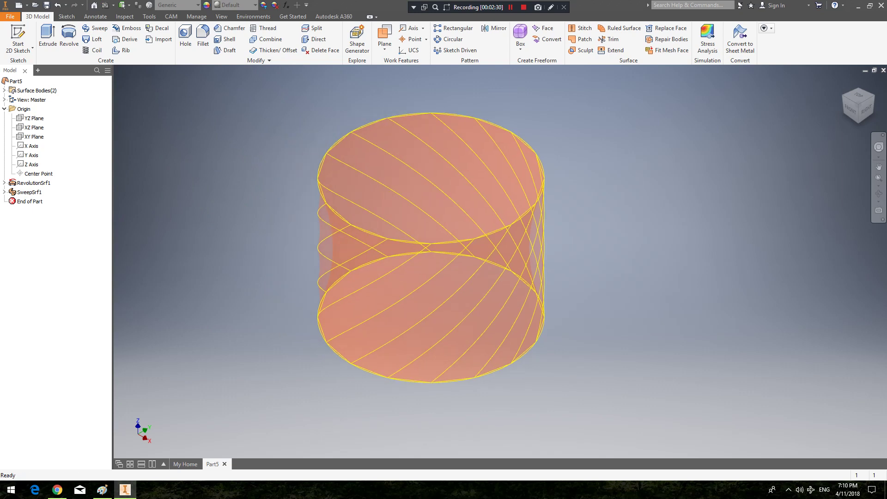
{"action": "middle_click_drag", "start_coordinate": [295, 209], "coordinate": [235, 188]}
{"action": "scroll", "coordinate": [264, 193], "scroll_direction": "down", "scroll_amount": 4}
{"action": "scroll", "coordinate": [264, 193], "scroll_direction": "up", "scroll_amount": 3}
{"action": "left_click", "coordinate": [32, 48]}
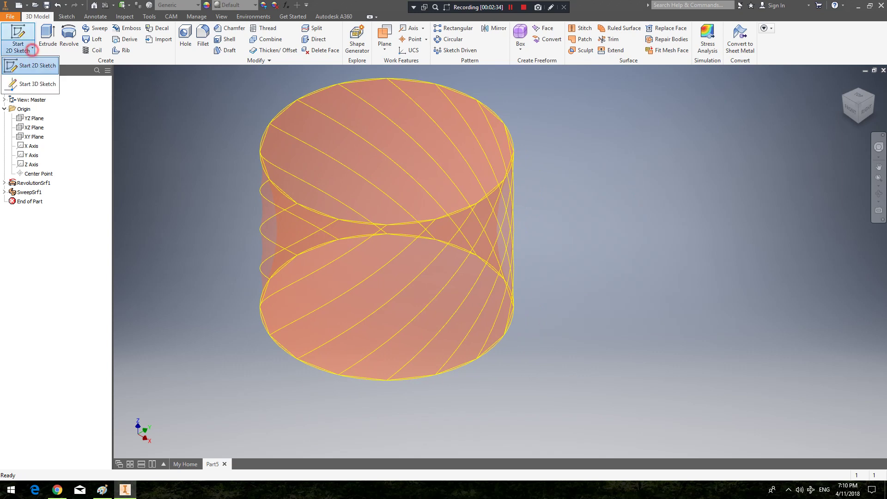
{"action": "left_click", "coordinate": [28, 85]}
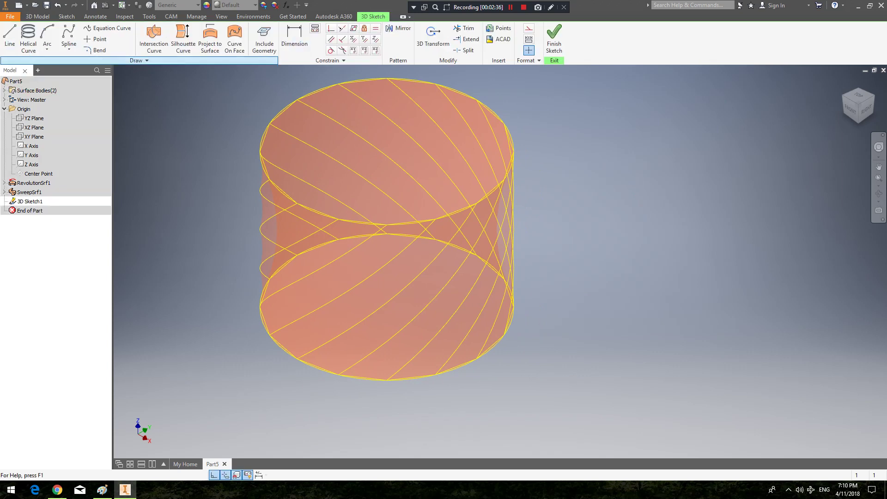
{"action": "left_click", "coordinate": [209, 39]}
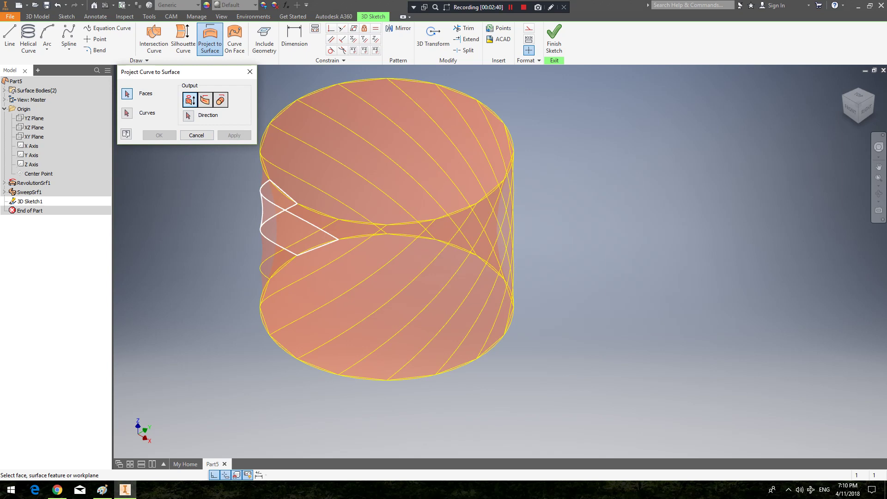
{"action": "left_click", "coordinate": [277, 213]}
{"action": "left_click", "coordinate": [305, 212]}
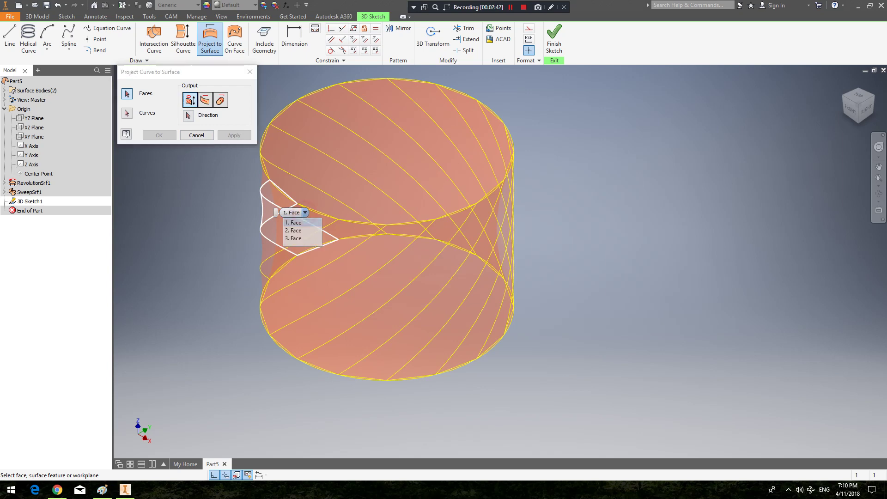
{"action": "left_click", "coordinate": [297, 231]}
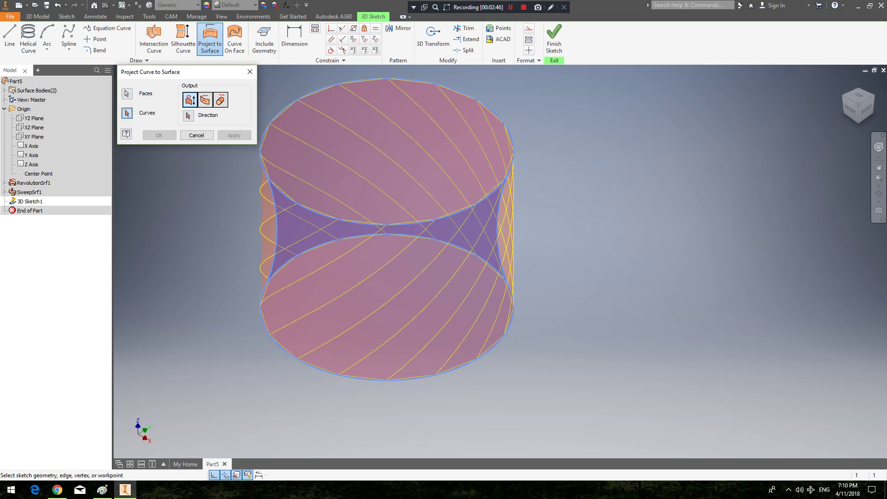
{"action": "left_click", "coordinate": [318, 348]}
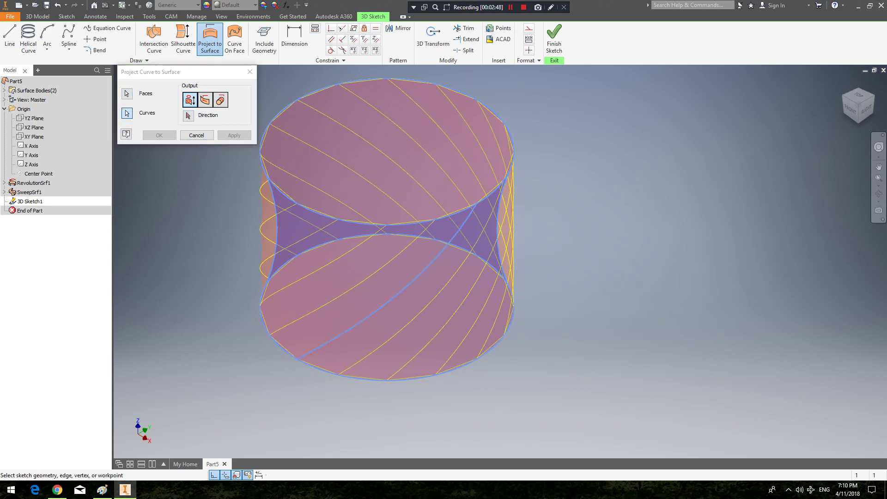
{"action": "left_click", "coordinate": [357, 361]}
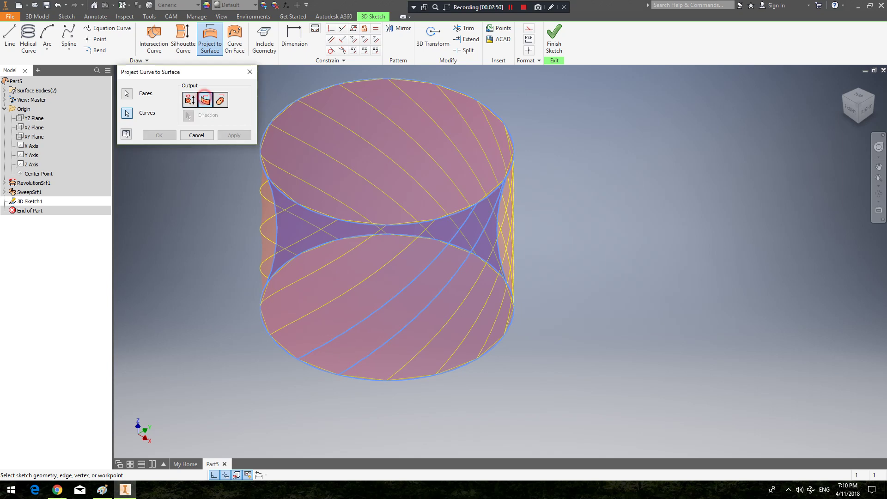
{"action": "left_click", "coordinate": [159, 135]}
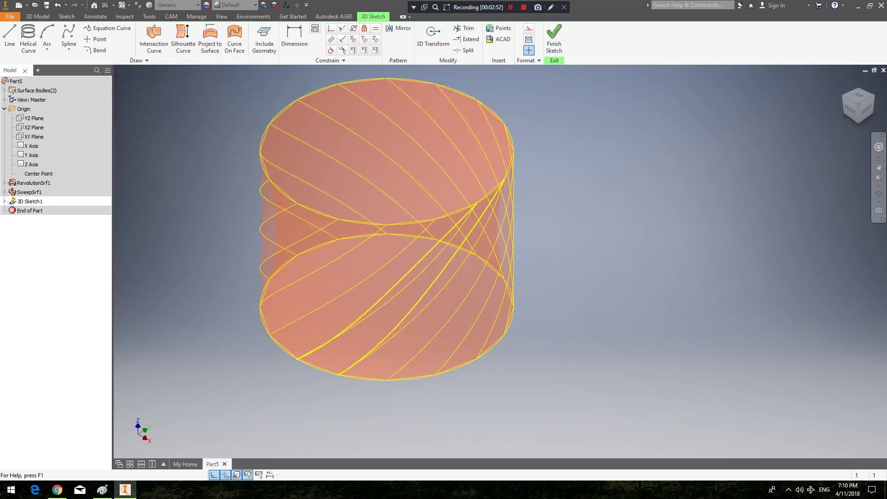
{"action": "left_click", "coordinate": [554, 39]}
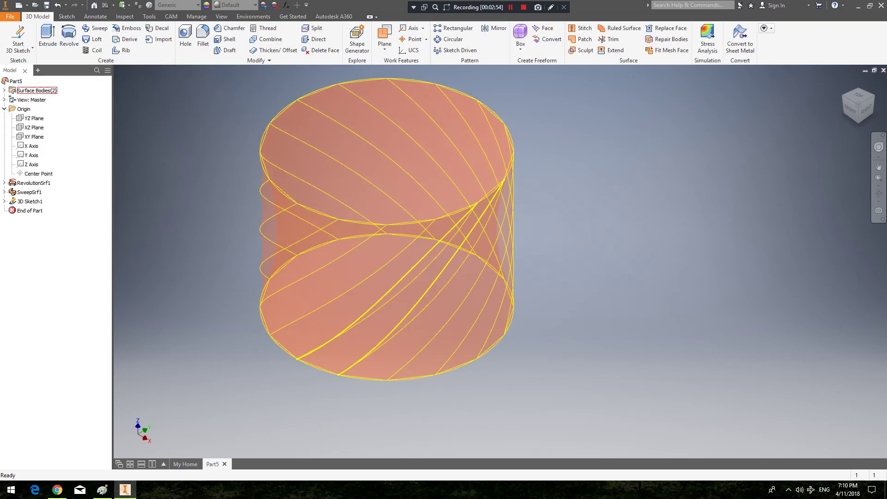
- Hide all surface bodies and turn the revolved surface's visibility back on
{"action": "left_click", "coordinate": [4, 90]}
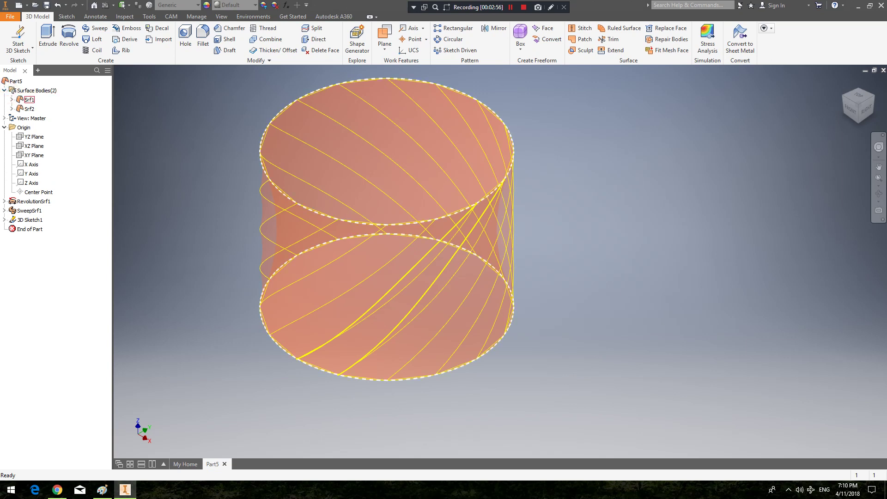
{"action": "right_click", "coordinate": [36, 90]}
{"action": "left_click", "coordinate": [51, 107]}
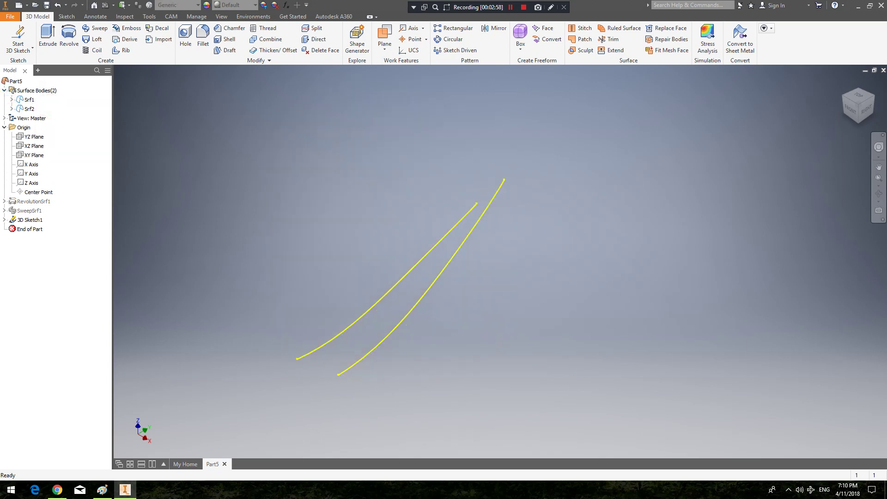
{"action": "right_click", "coordinate": [28, 100]}
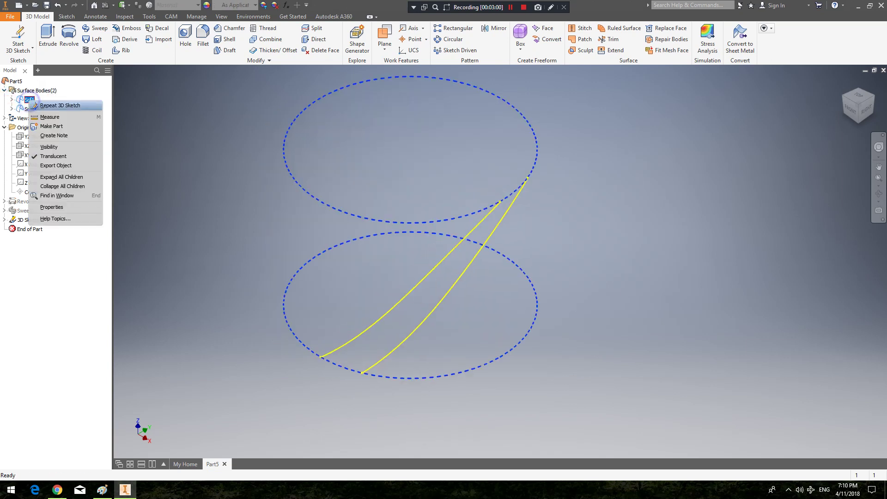
{"action": "left_click", "coordinate": [49, 147]}
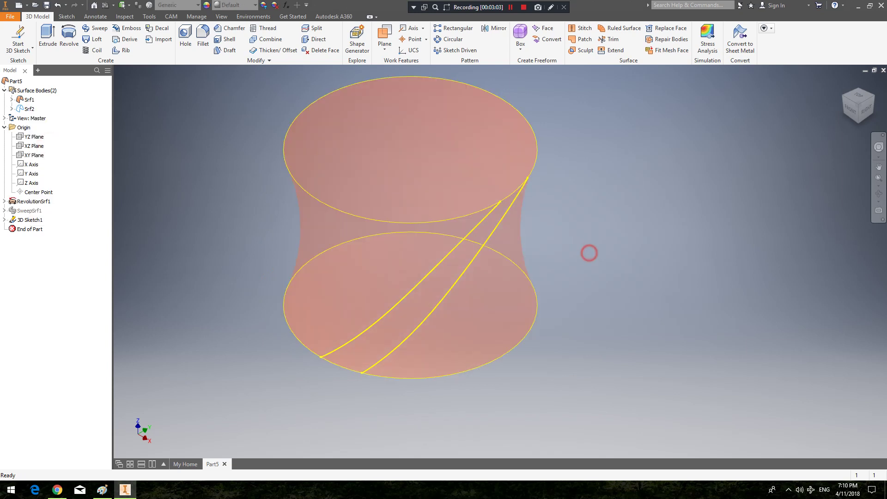
{"action": "key", "text": "F4"}
{"action": "left_click_drag", "start_coordinate": [459, 196], "coordinate": [417, 185]}
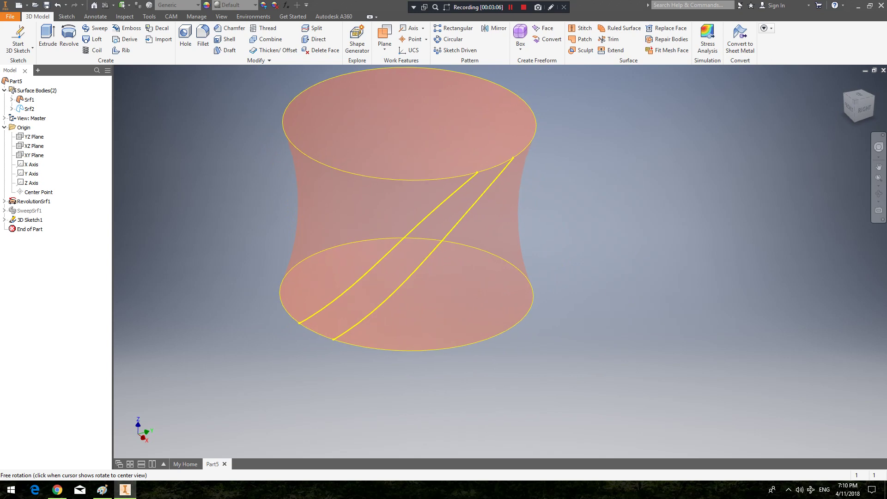
{"action": "middle_click_drag", "start_coordinate": [389, 286], "coordinate": [419, 278]}
{"action": "scroll", "coordinate": [337, 344], "scroll_direction": "down", "scroll_amount": 3}
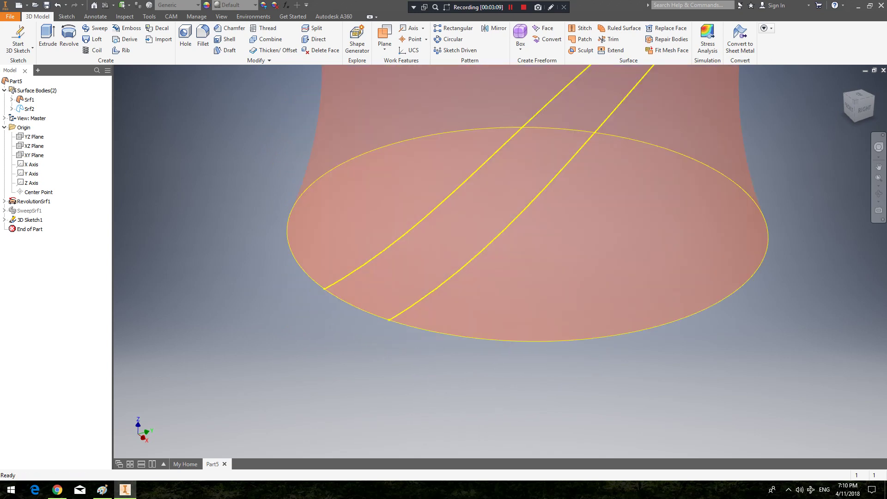
- In a new 3D sketch, draw a three-point arc between the lower ends of the two projected curves, bulging outside the surface
{"action": "left_click", "coordinate": [18, 38]}
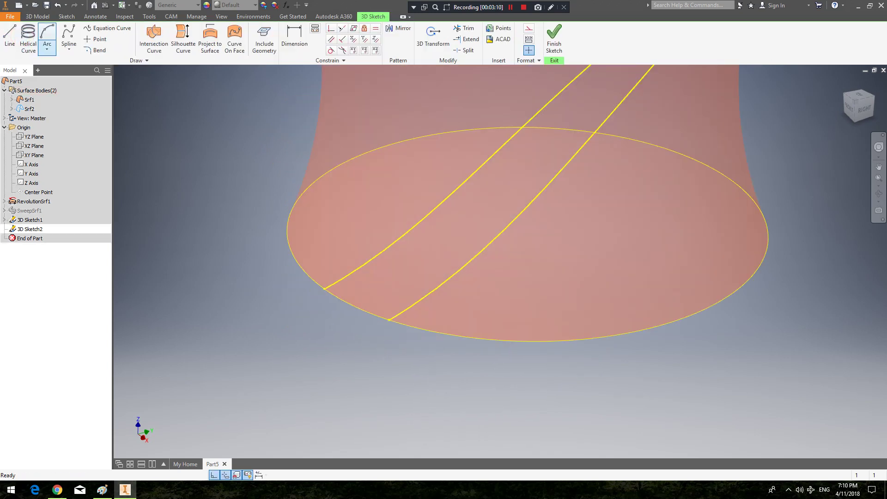
{"action": "left_click", "coordinate": [46, 33]}
{"action": "left_click", "coordinate": [312, 295]}
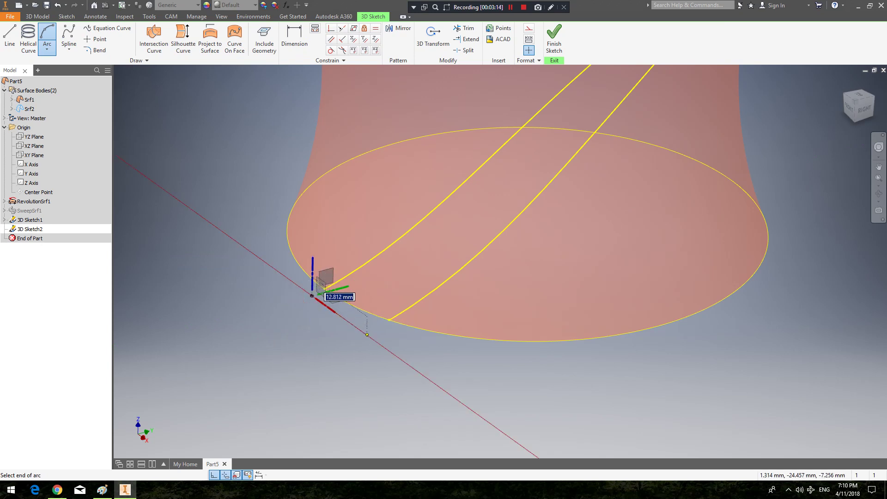
{"action": "key", "text": "Escape"}
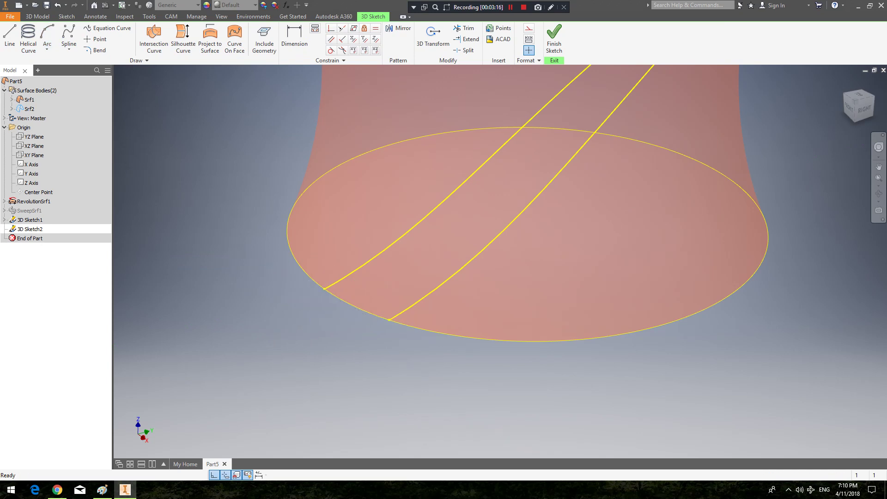
{"action": "left_click", "coordinate": [47, 37]}
{"action": "scroll", "coordinate": [333, 293], "scroll_direction": "up", "scroll_amount": 5}
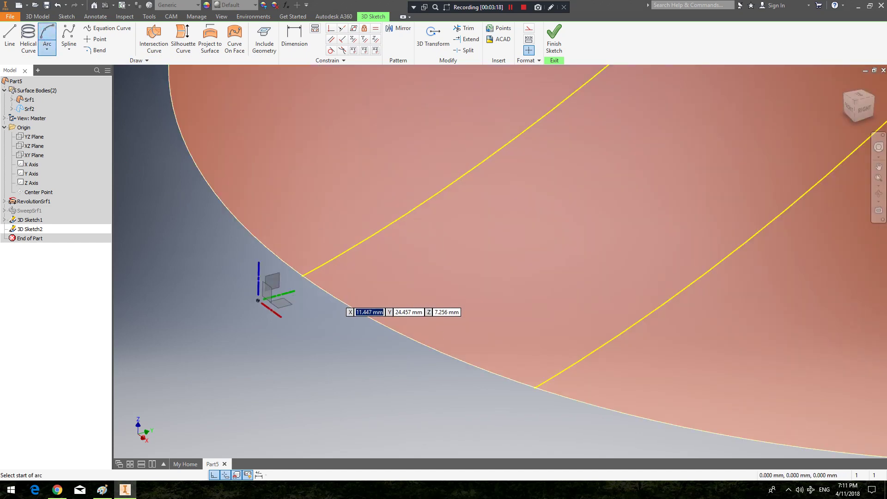
{"action": "left_click", "coordinate": [303, 276]}
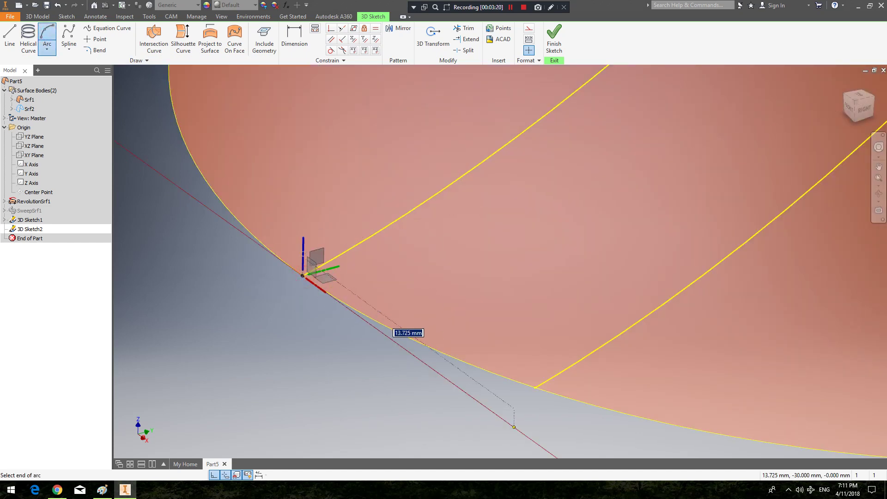
{"action": "left_click", "coordinate": [535, 387]}
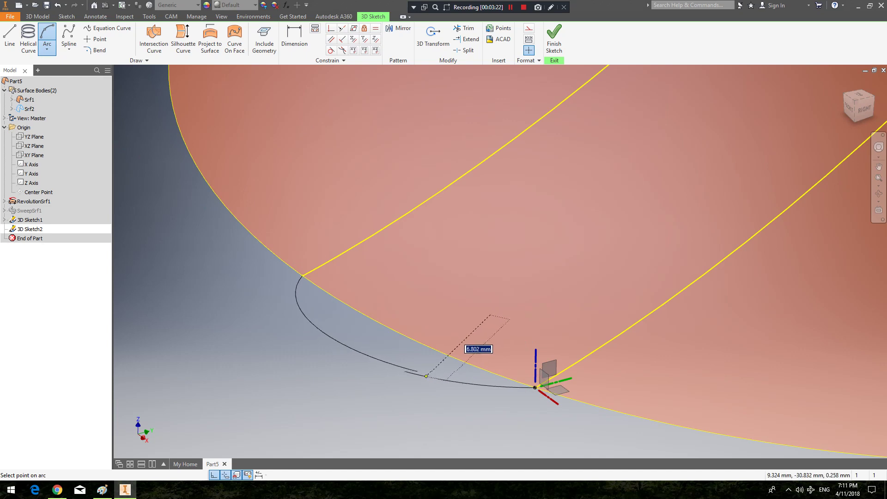
{"action": "left_click", "coordinate": [445, 368]}
{"action": "key", "text": "Escape"}
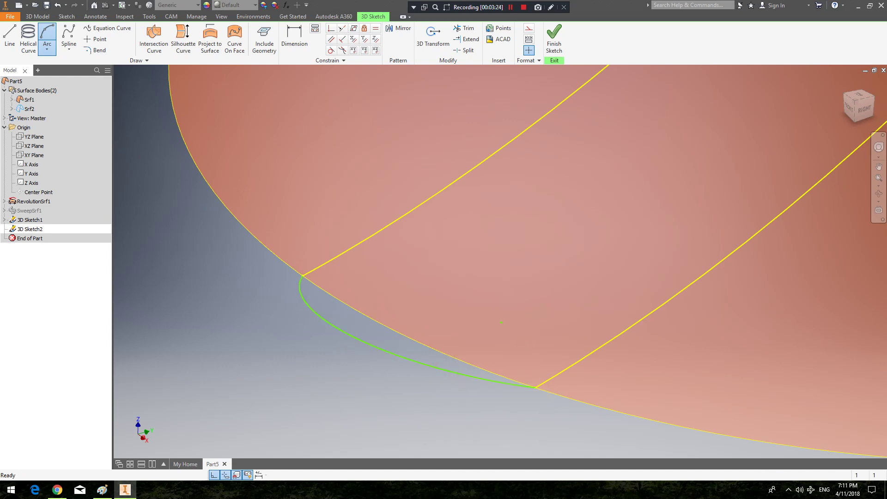
- Constrain the lower arc parallel to the XY plane and dimension its radius as 10 mm
{"action": "left_click", "coordinate": [316, 311]}
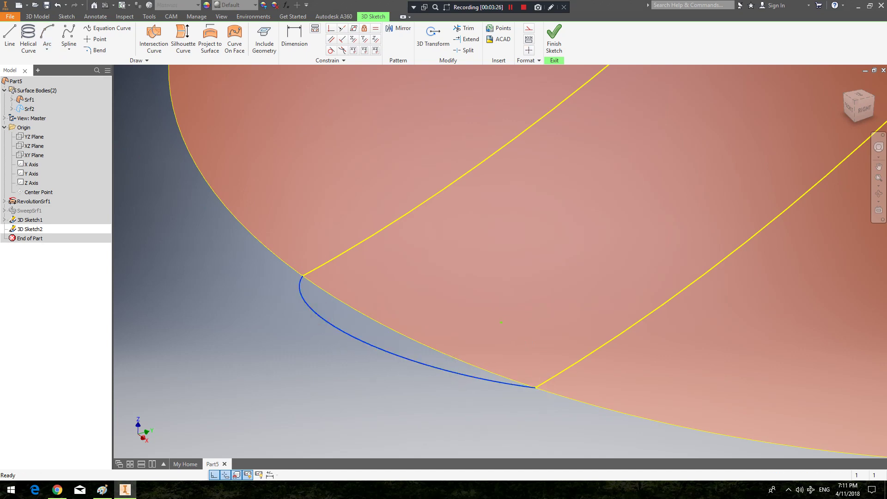
{"action": "left_click", "coordinate": [353, 50]}
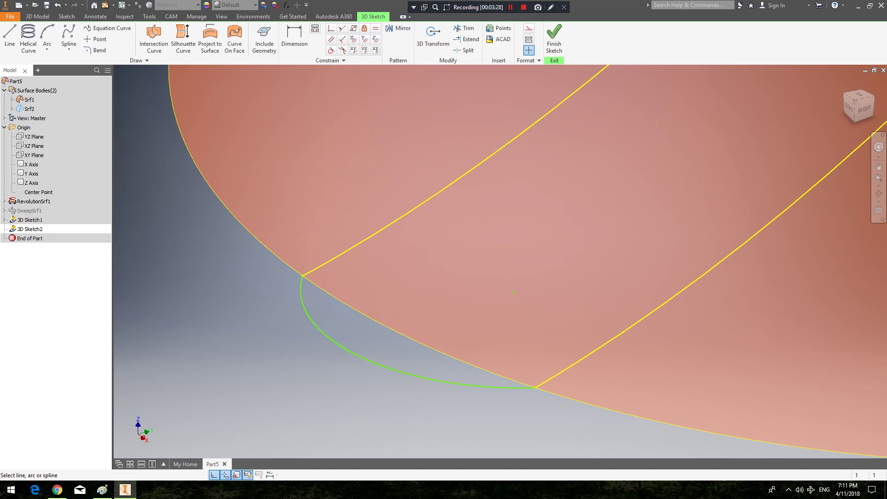
{"action": "key", "text": "d"}
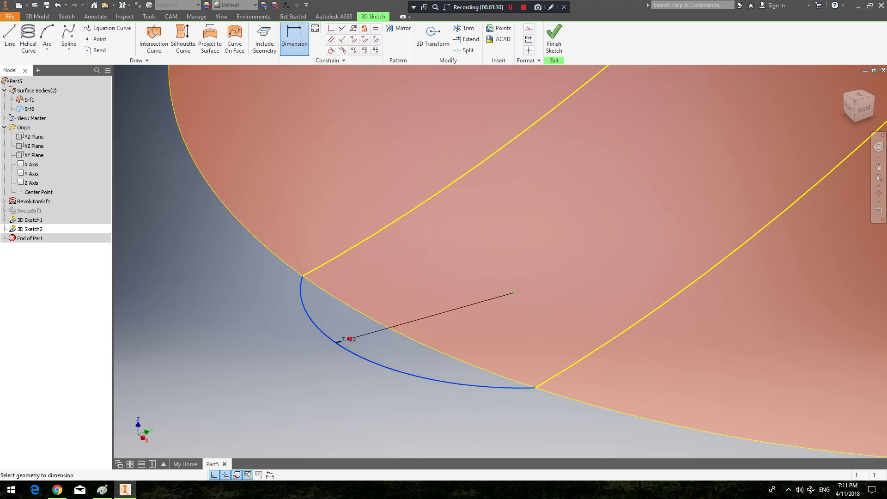
{"action": "left_click", "coordinate": [350, 339]}
{"action": "key", "text": "Return"}
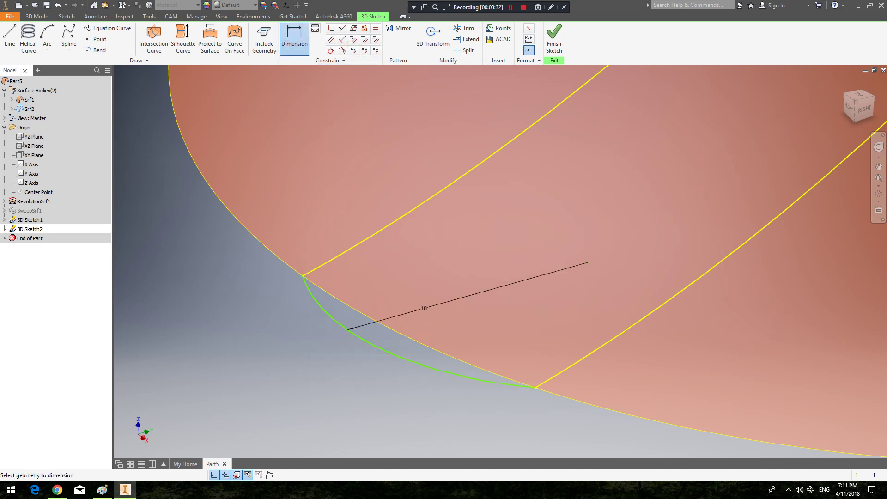
- Draw a three-point arc between the upper ends of the two projected curves
{"action": "scroll", "coordinate": [354, 338], "scroll_direction": "up", "scroll_amount": 6}
{"action": "middle_click_drag", "start_coordinate": [354, 338], "coordinate": [170, 432]}
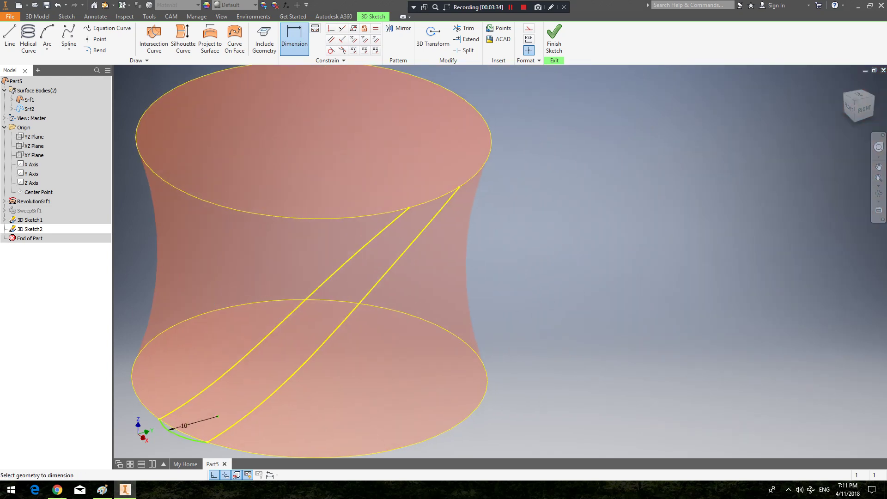
{"action": "left_click", "coordinate": [47, 39]}
{"action": "scroll", "coordinate": [420, 218], "scroll_direction": "up", "scroll_amount": 2}
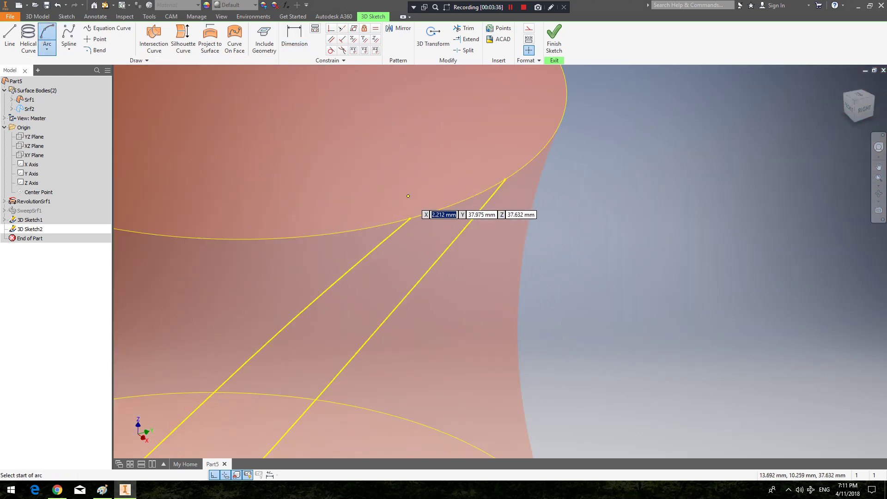
{"action": "left_click", "coordinate": [410, 218]}
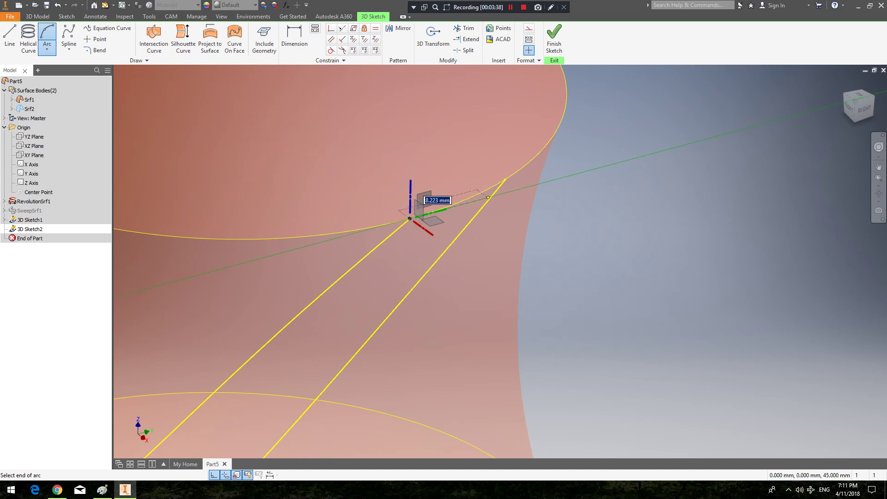
{"action": "left_click", "coordinate": [505, 179]}
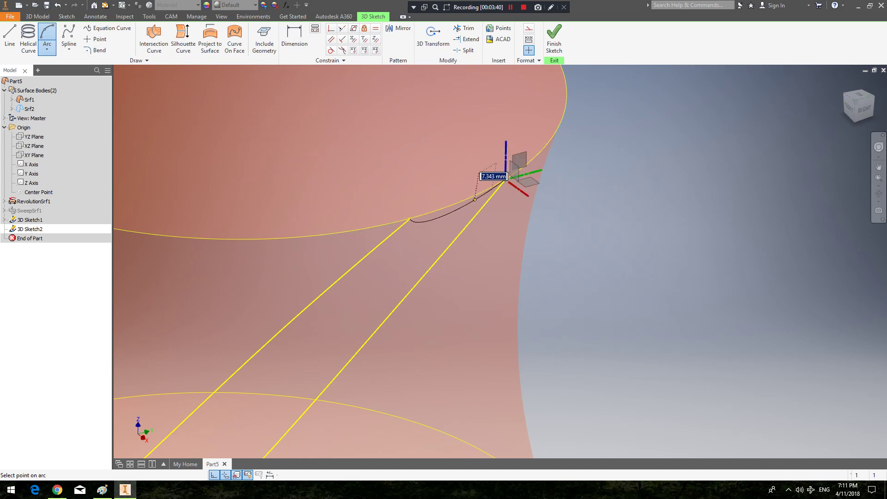
{"action": "left_click", "coordinate": [472, 205]}
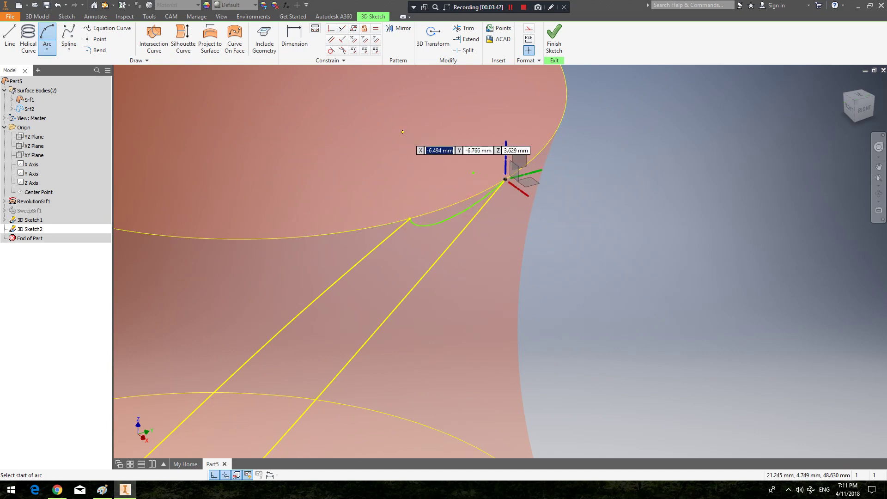
{"action": "key", "text": "Escape"}
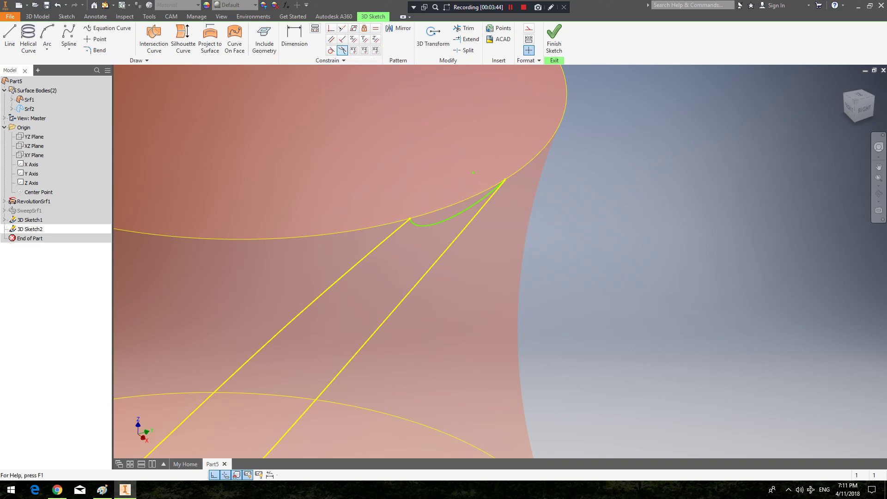
- Constrain the upper arc parallel to the XY plane
{"action": "left_click", "coordinate": [429, 225]}
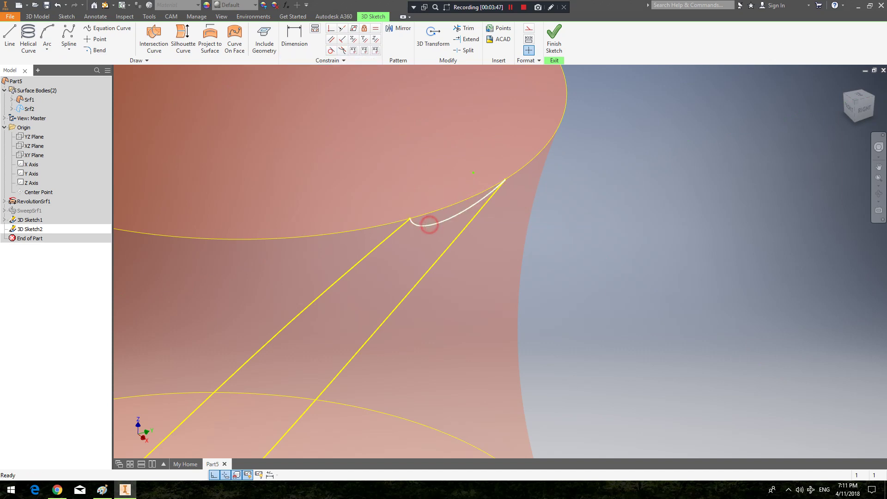
{"action": "left_click", "coordinate": [353, 50]}
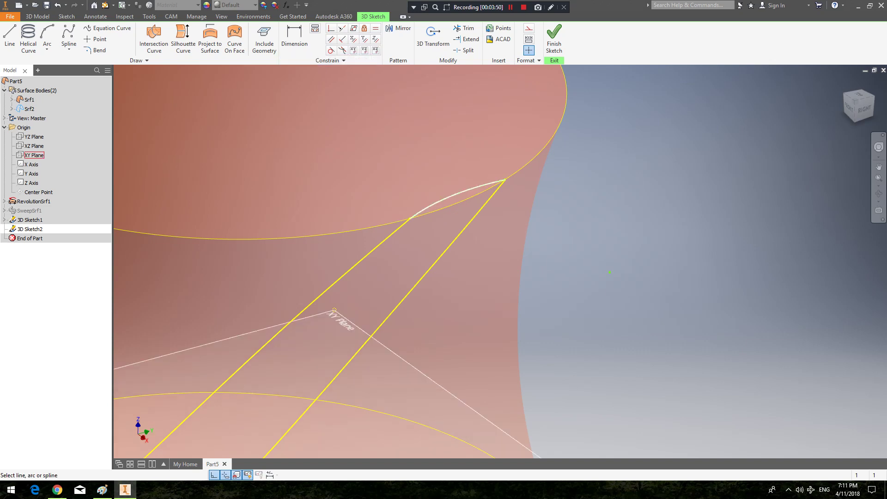
{"action": "left_click", "coordinate": [337, 317]}
{"action": "left_click", "coordinate": [459, 190]}
{"action": "key", "text": "Escape"}
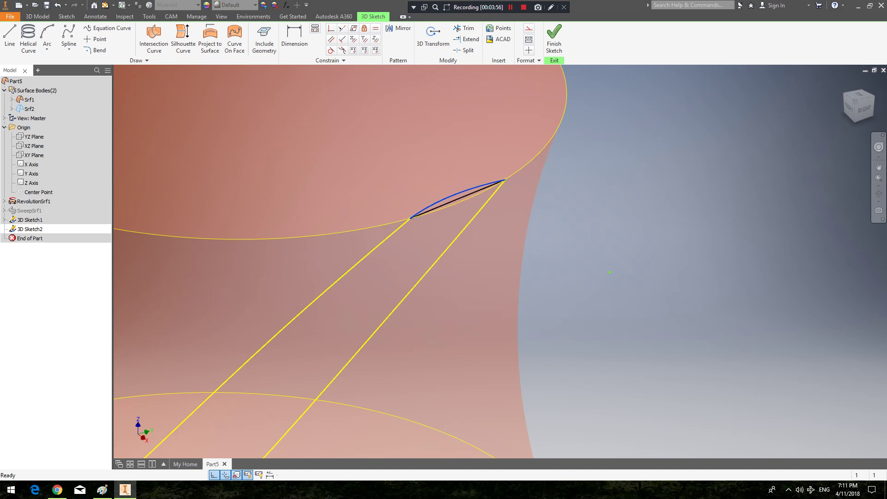
- Try to reposition the upper arc's center point, and delete the arc
{"action": "left_click_drag", "start_coordinate": [610, 273], "coordinate": [563, 220]}
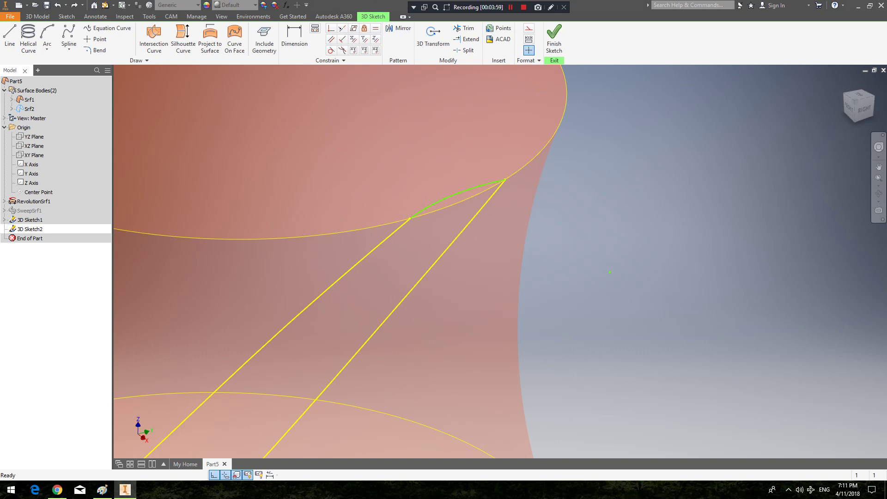
{"action": "middle_click_drag", "start_coordinate": [547, 232], "coordinate": [606, 183]}
{"action": "scroll", "coordinate": [606, 183], "scroll_direction": "down", "scroll_amount": 3}
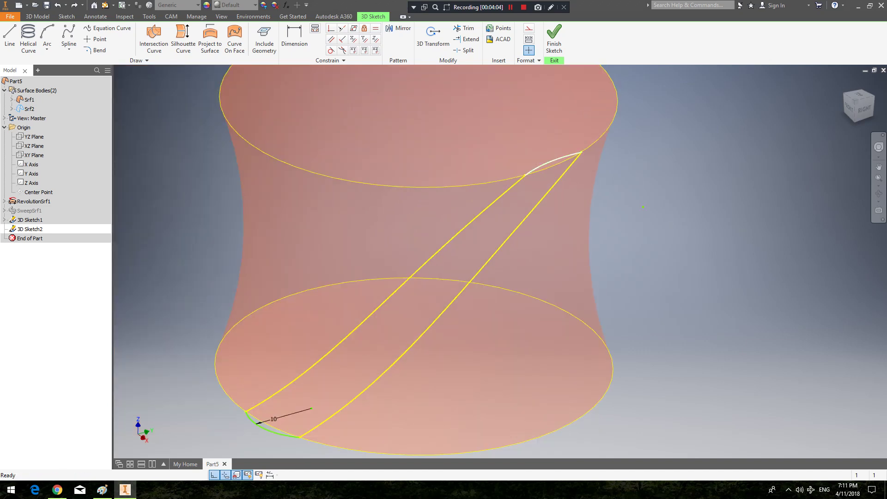
{"action": "left_click_drag", "start_coordinate": [643, 207], "coordinate": [610, 191]}
{"action": "key", "text": "Delete"}
- Redraw the three-point arc between the upper curve ends as seen from above, bulging outward past the surface's rim
{"action": "middle_click_drag", "start_coordinate": [554, 165], "coordinate": [559, 188]}
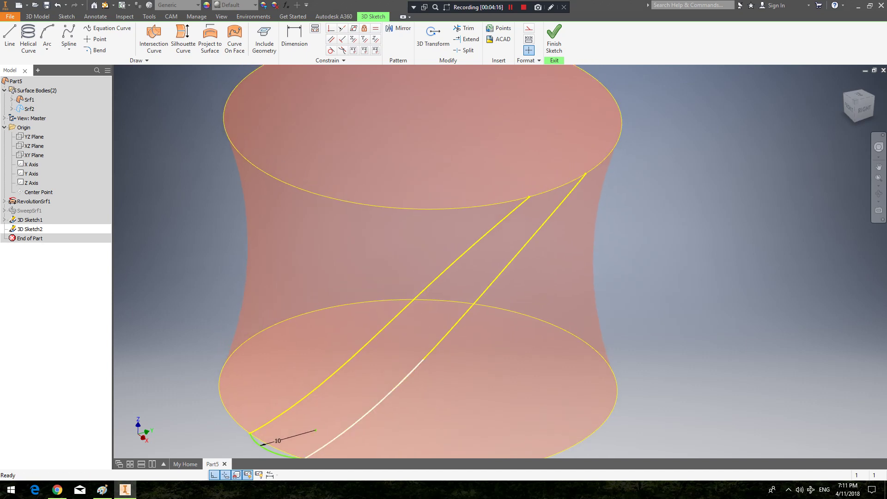
{"action": "middle_click_drag", "start_coordinate": [507, 231], "coordinate": [532, 351], "text": "shift"}
{"action": "middle_click_drag", "start_coordinate": [600, 374], "coordinate": [458, 267]}
{"action": "scroll", "coordinate": [476, 277], "scroll_direction": "down", "scroll_amount": 3}
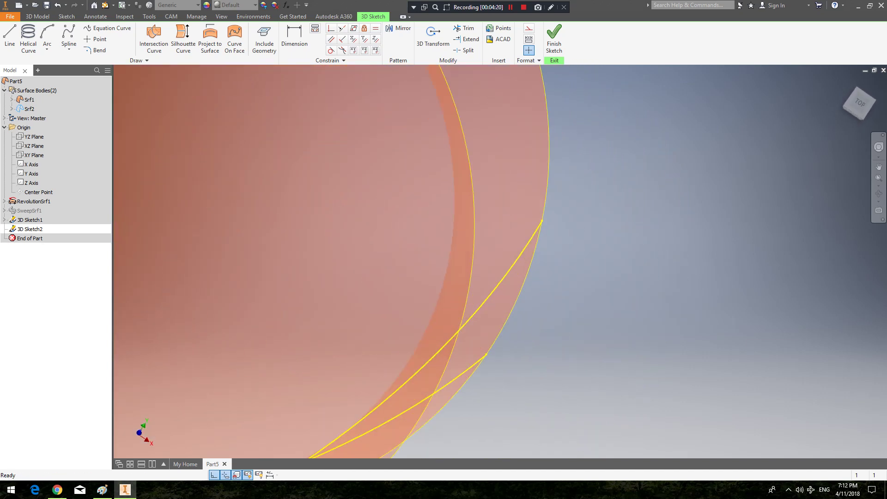
{"action": "left_click", "coordinate": [47, 39]}
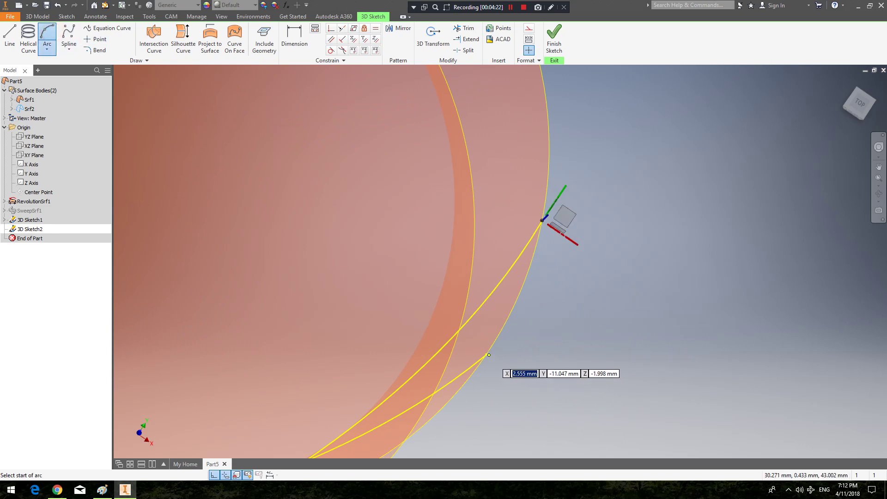
{"action": "left_click", "coordinate": [542, 221]}
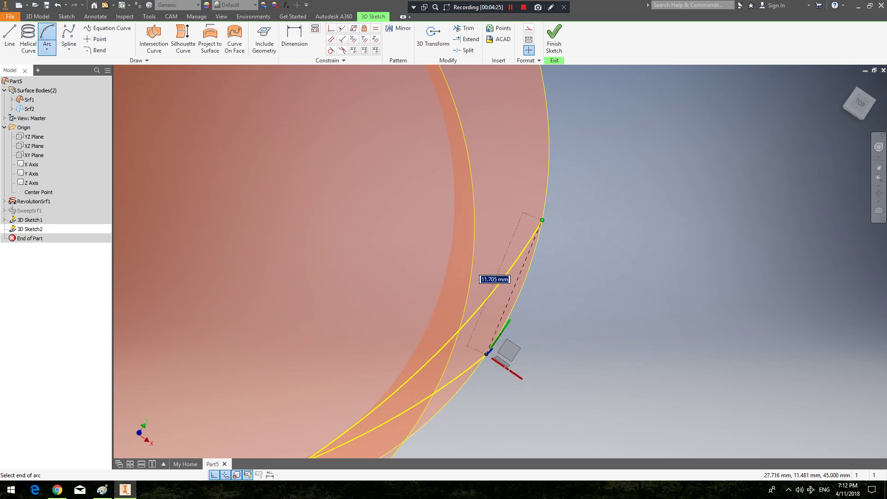
{"action": "left_click", "coordinate": [486, 354]}
{"action": "left_click", "coordinate": [546, 255]}
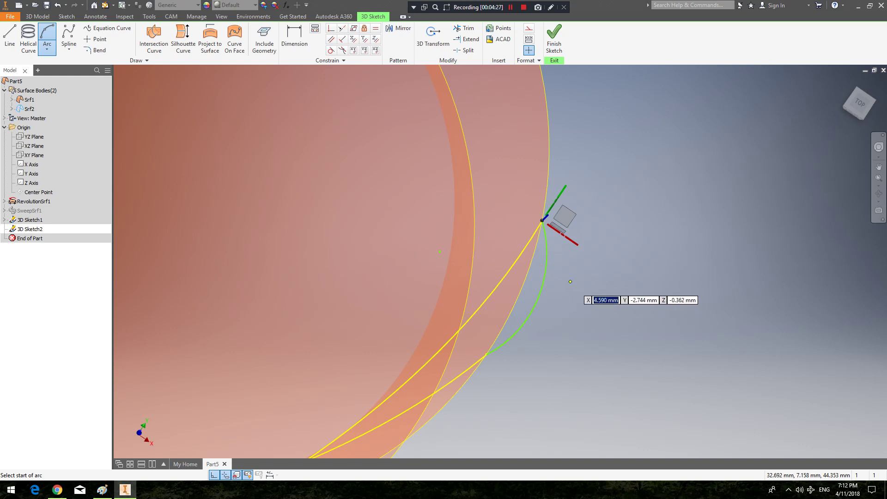
{"action": "key", "text": "Escape"}
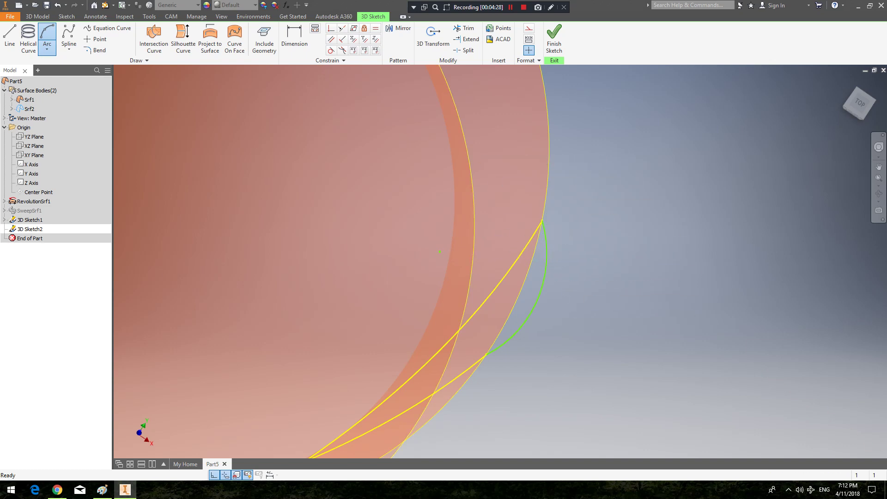
- Constrain the redrawn upper arc parallel to the XY plane
{"action": "middle_click_drag", "start_coordinate": [506, 266], "coordinate": [488, 238], "text": "shift"}
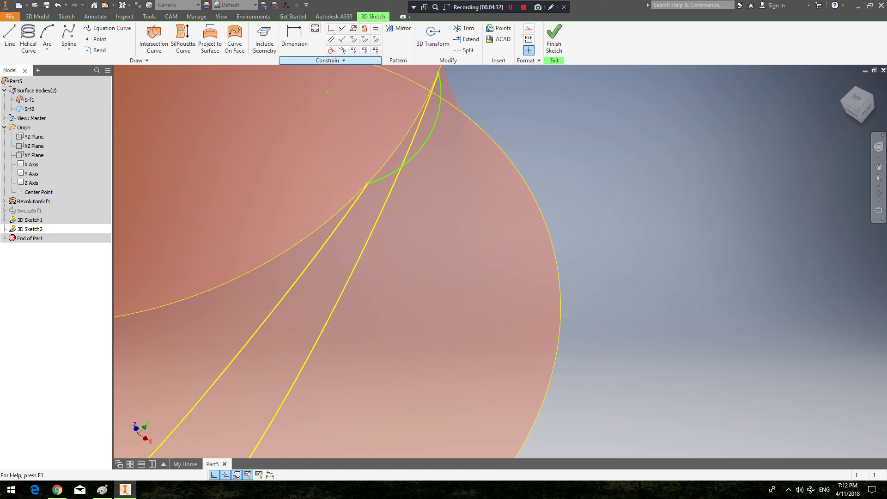
{"action": "left_click", "coordinate": [353, 50]}
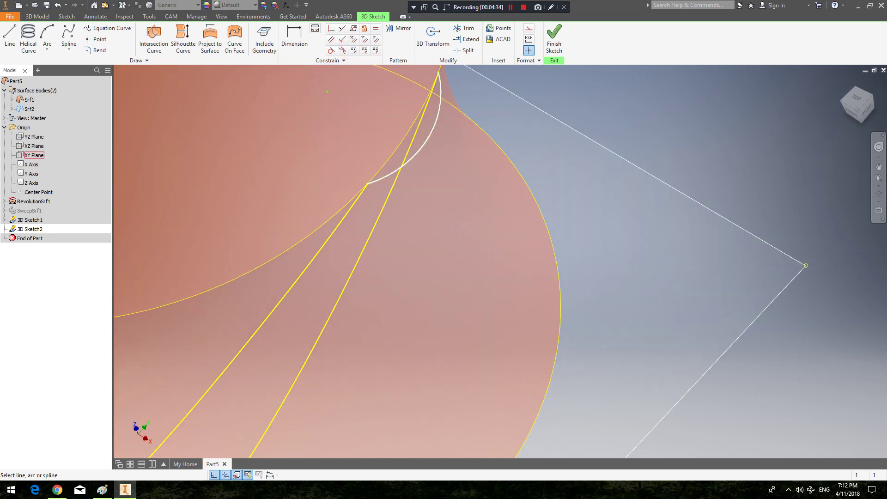
{"action": "key", "text": "Escape"}
{"action": "left_click", "coordinate": [439, 113]}
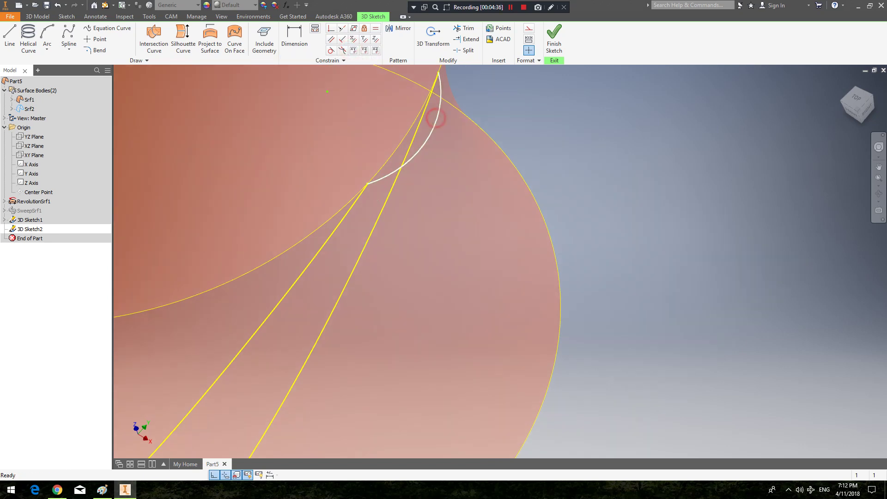
{"action": "left_click", "coordinate": [353, 51]}
{"action": "key", "text": "Escape"}
{"action": "middle_click_drag", "start_coordinate": [393, 194], "coordinate": [446, 253]}
- Dimension the upper arc's radius as 10 mm and finish the 3D sketch
{"action": "left_click", "coordinate": [296, 39]}
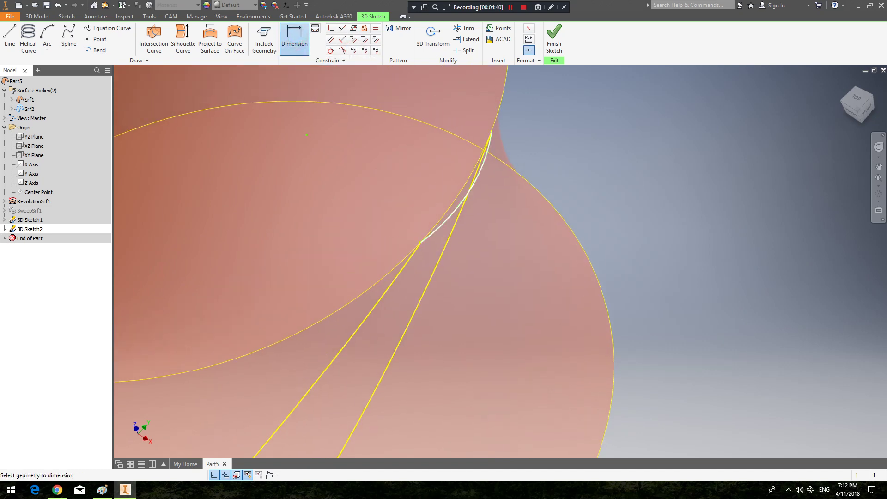
{"action": "left_click", "coordinate": [461, 200]}
{"action": "left_click", "coordinate": [433, 189]}
{"action": "type", "text": "10"}
{"action": "key", "text": "Return"}
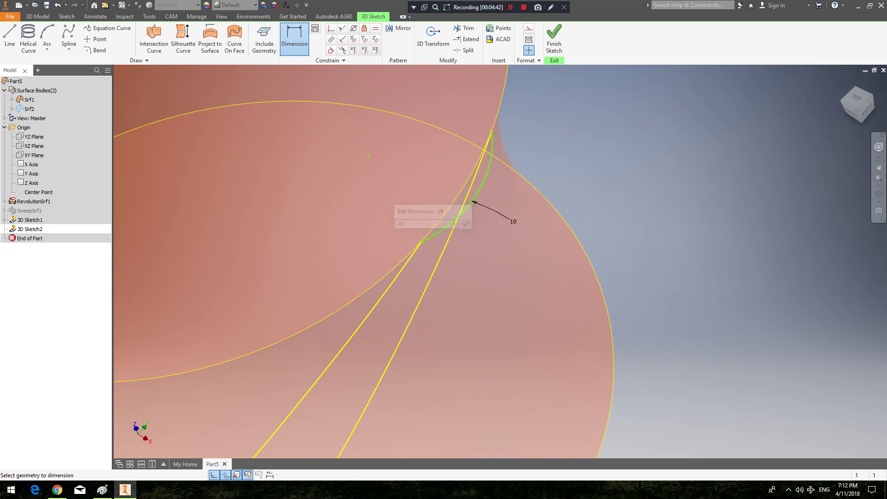
{"action": "scroll", "coordinate": [485, 232], "scroll_direction": "up", "scroll_amount": 3}
{"action": "mouse_move", "coordinate": [485, 231]}
{"action": "middle_mouse_down", "text": "shift"}
{"action": "mouse_move", "coordinate": [486, 194]}
{"action": "mouse_move", "coordinate": [484, 224]}
{"action": "mouse_move", "coordinate": [605, 177]}
{"action": "mouse_move", "coordinate": [606, 237]}
{"action": "middle_mouse_up", "text": "shift"}
{"action": "left_click", "coordinate": [557, 43]}
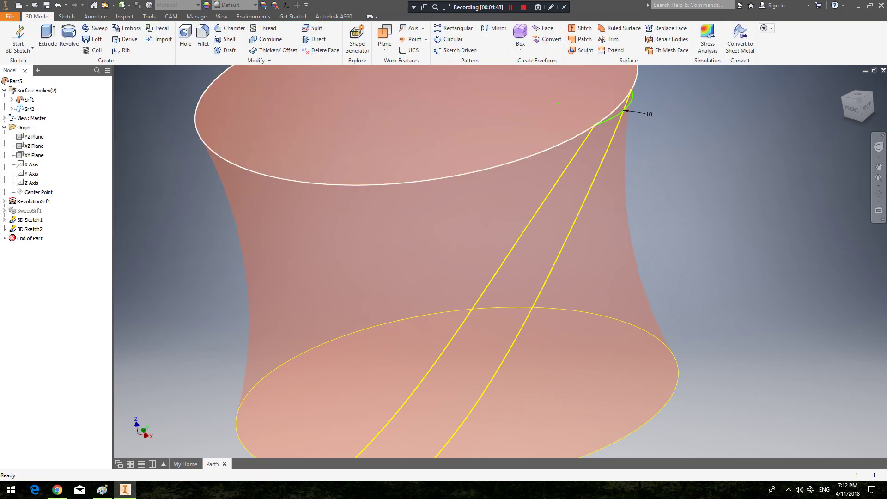
- Hide the revolved waisted surface body, leaving the two twisted curves and their end arcs displayed
{"action": "right_click", "coordinate": [20, 99]}
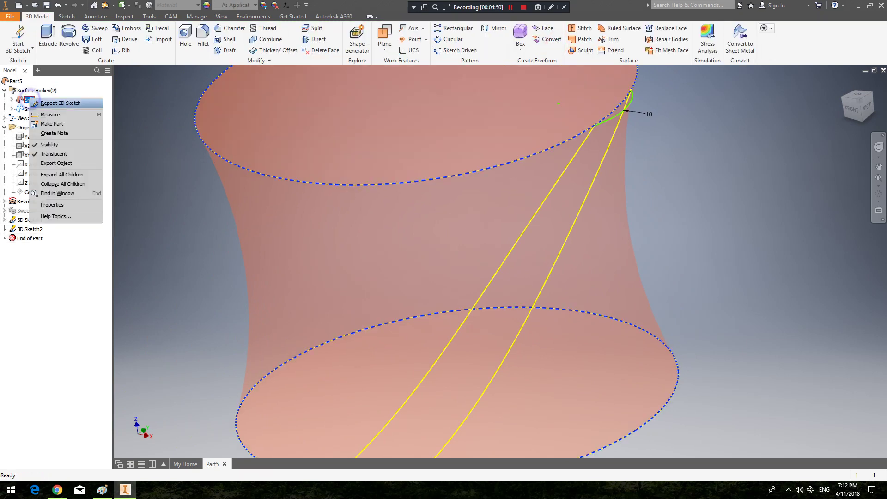
{"action": "left_click", "coordinate": [60, 146]}
{"action": "scroll", "coordinate": [322, 111], "scroll_direction": "down", "scroll_amount": 3}
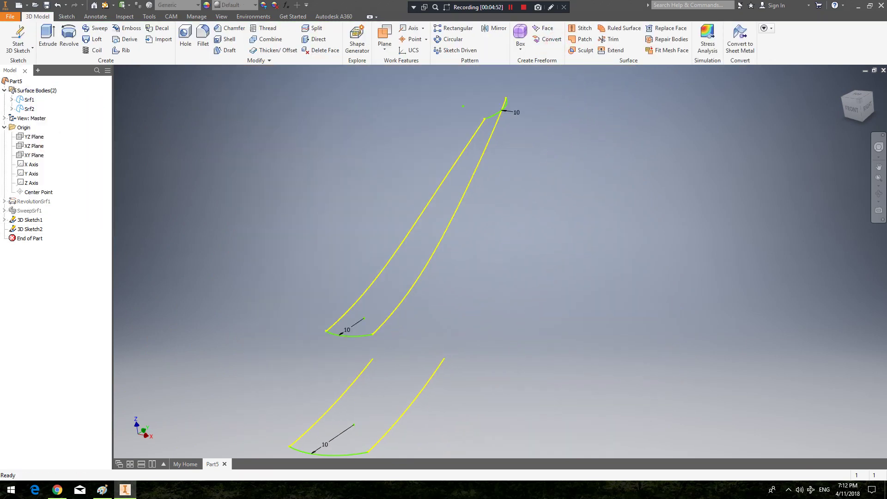
- Create a boundary patch over the closed loop formed by the two twisted curves and the upper and lower arcs
{"action": "middle_click_drag", "start_coordinate": [322, 111], "coordinate": [330, 120]}
{"action": "left_click", "coordinate": [581, 39]}
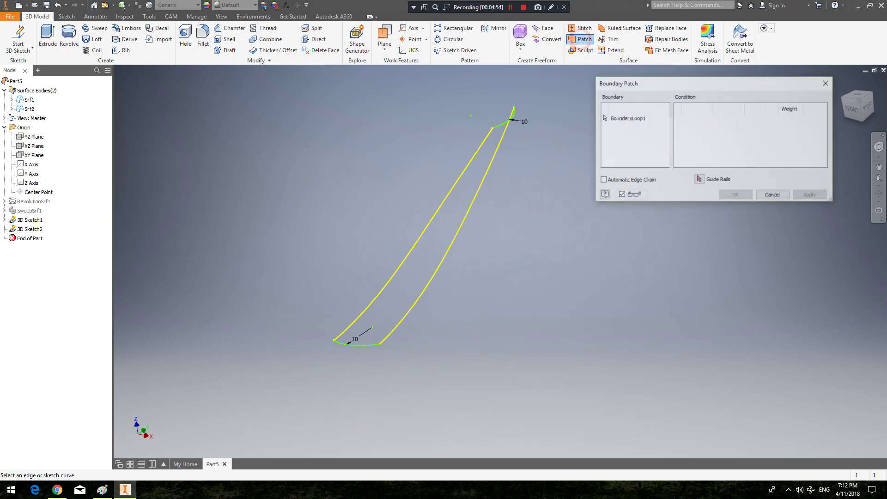
{"action": "left_click", "coordinate": [502, 139]}
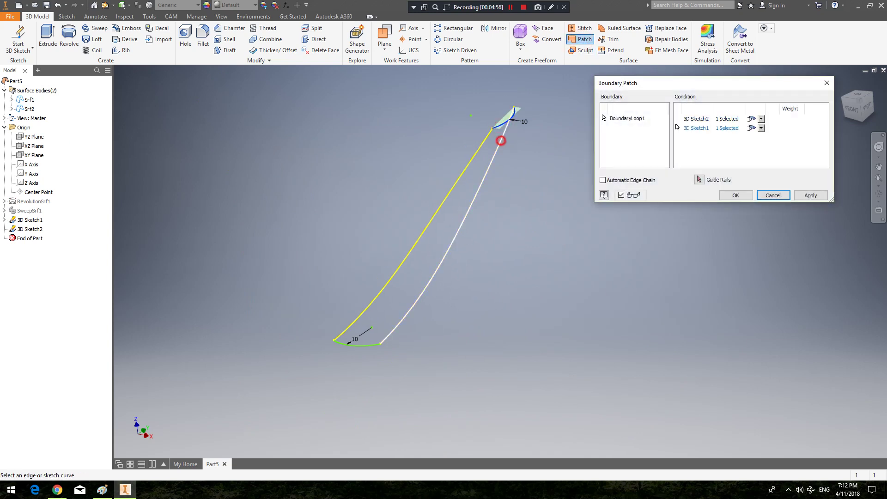
{"action": "left_click", "coordinate": [484, 141]}
{"action": "left_click", "coordinate": [365, 345]}
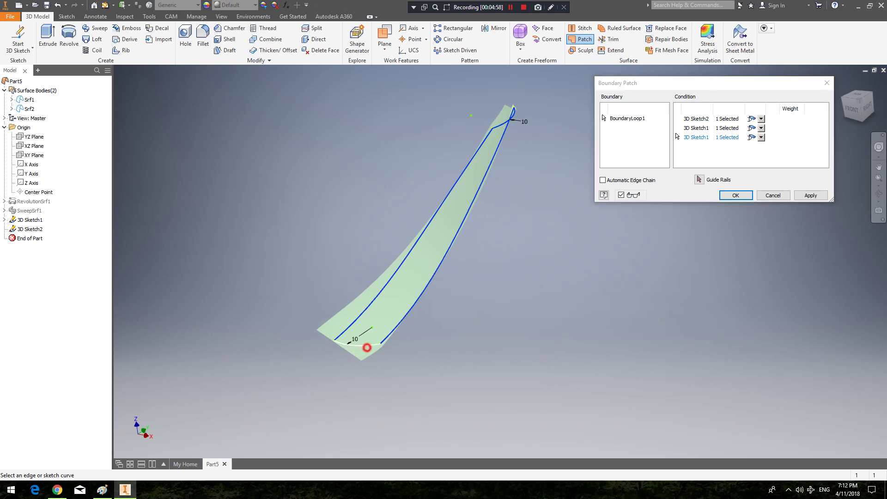
{"action": "left_click", "coordinate": [728, 198]}
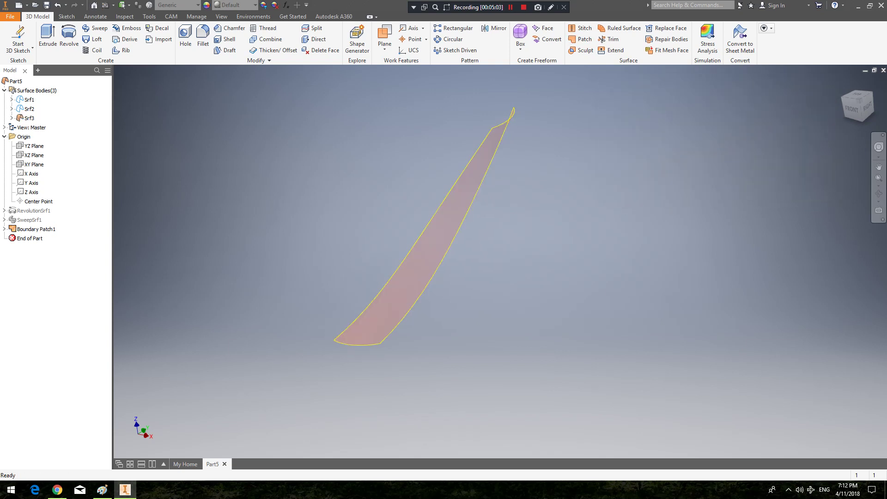
- Circular-pattern the twisted boundary patch around the Z axis with 16 occurrences over 360 degrees
{"action": "left_click", "coordinate": [453, 40]}
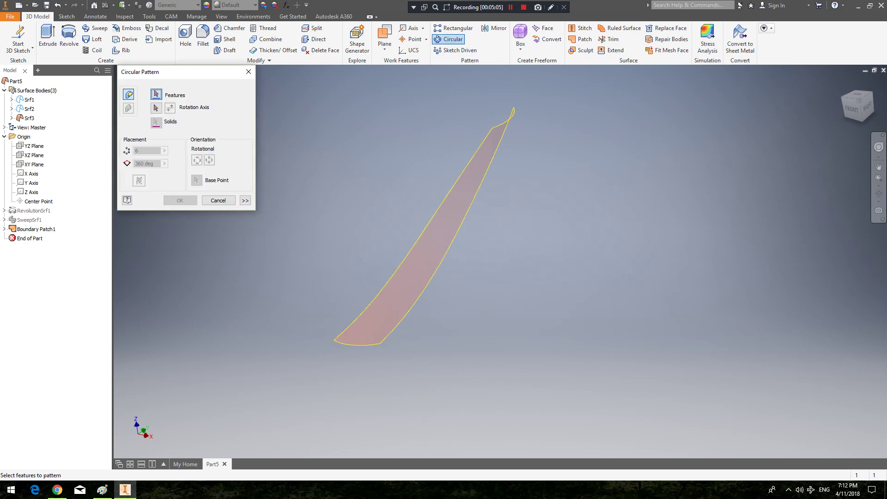
{"action": "left_click", "coordinate": [486, 160]}
{"action": "left_click", "coordinate": [156, 107]}
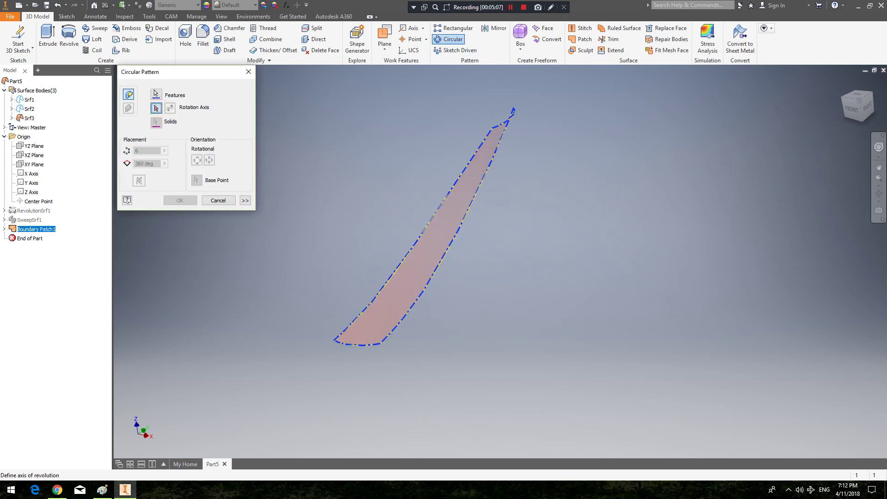
{"action": "left_click", "coordinate": [31, 192]}
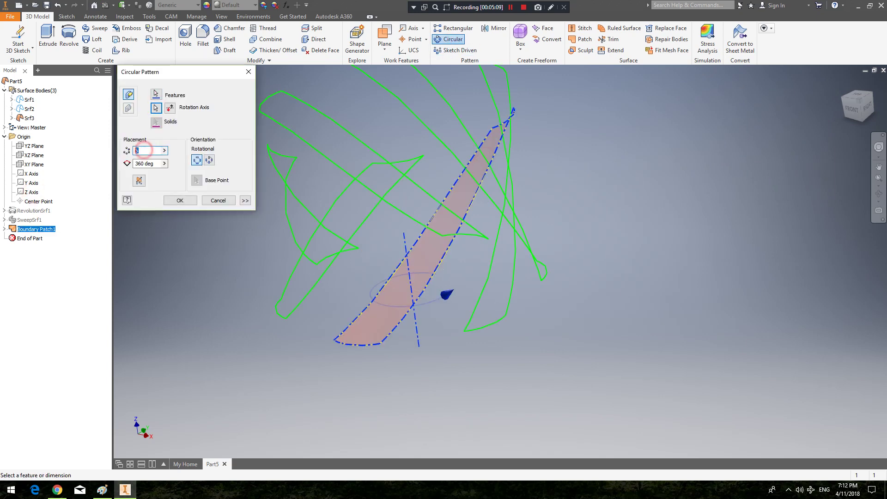
{"action": "type", "text": "16"}
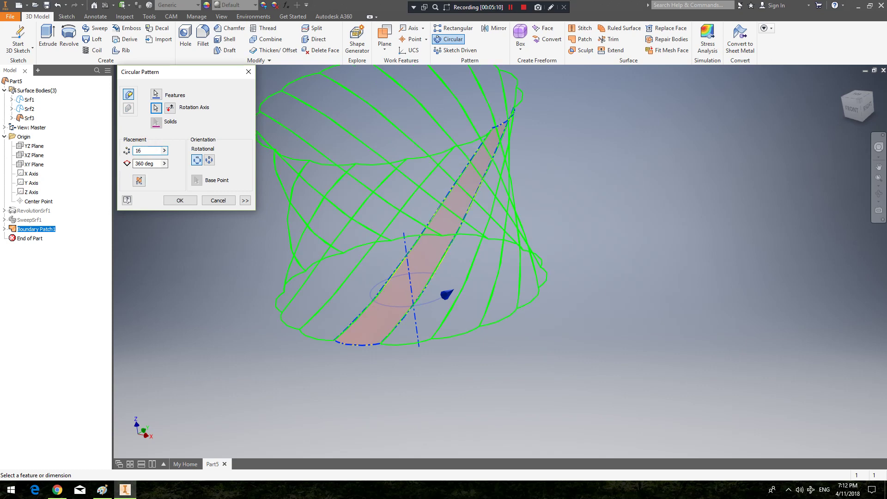
{"action": "left_click", "coordinate": [189, 200]}
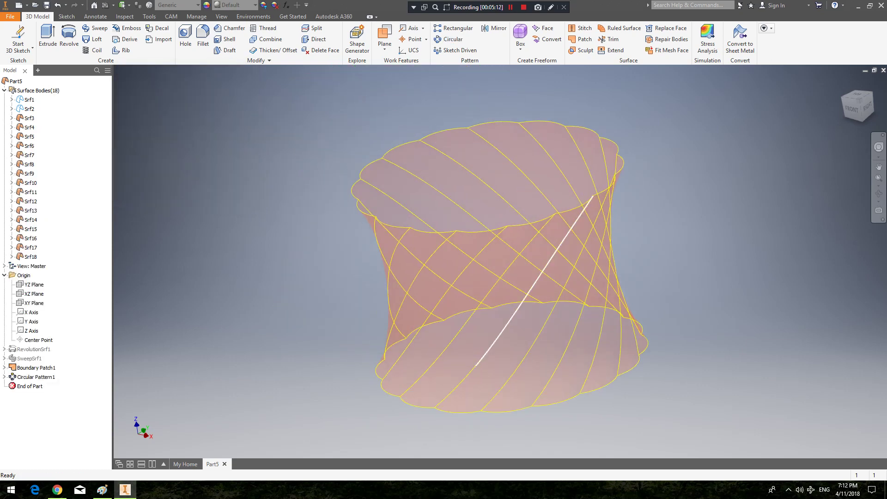
- Close the upper opening with a boundary patch through all 16 scalloped arc edges of the upper rim
{"action": "key", "text": "F6"}
{"action": "middle_click_drag", "start_coordinate": [605, 296], "coordinate": [586, 294]}
{"action": "left_click", "coordinate": [581, 39]}
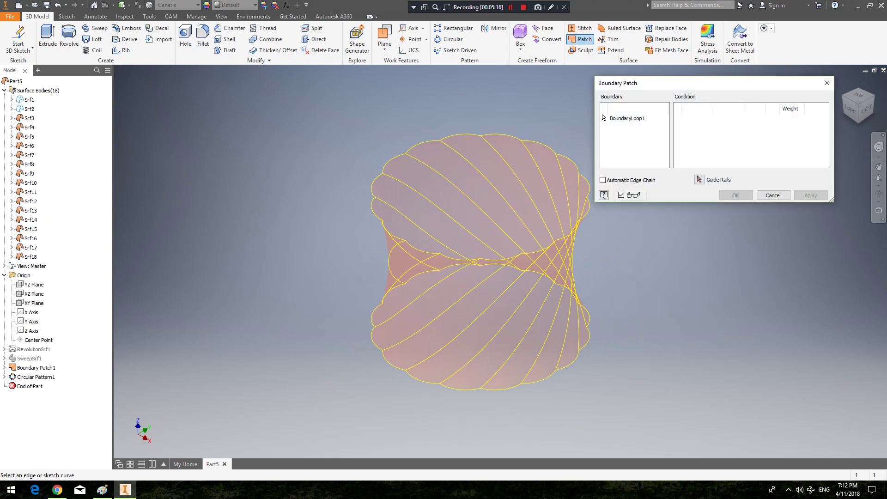
{"action": "left_click", "coordinate": [535, 140]}
{"action": "left_click", "coordinate": [504, 134]}
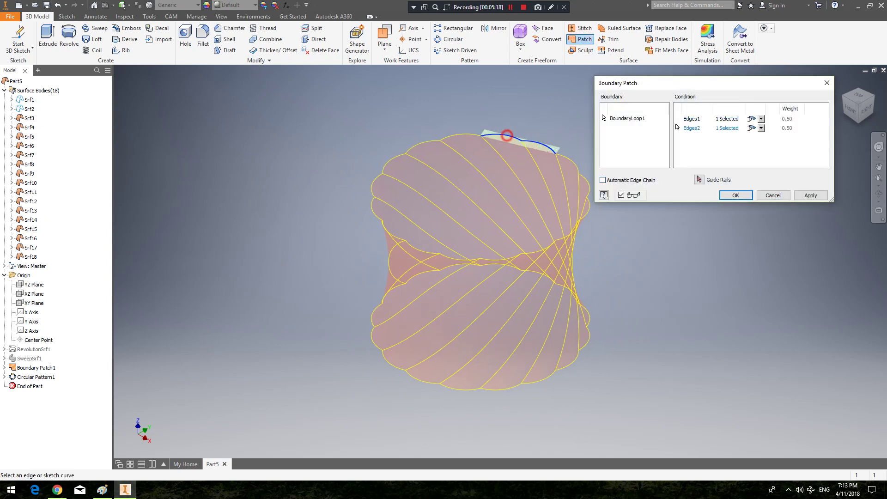
{"action": "left_click", "coordinate": [462, 135]}
{"action": "left_click", "coordinate": [423, 145]}
{"action": "left_click", "coordinate": [387, 161]}
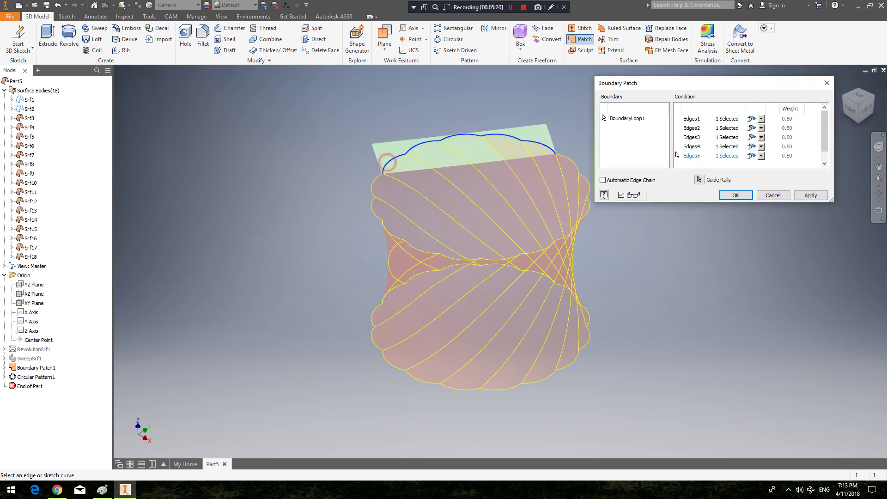
{"action": "left_click", "coordinate": [373, 187]}
{"action": "left_click", "coordinate": [374, 210]}
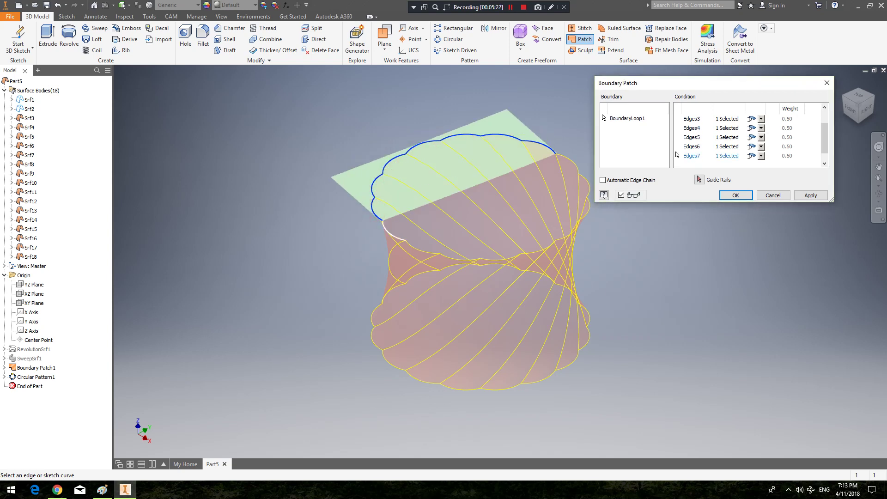
{"action": "left_click", "coordinate": [393, 236]}
{"action": "left_click", "coordinate": [420, 250]}
{"action": "left_click", "coordinate": [454, 259]}
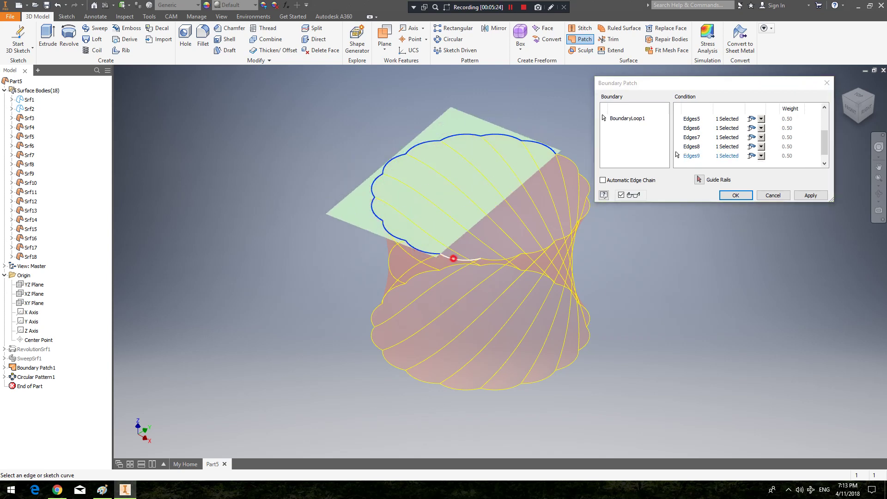
{"action": "middle_click_drag", "start_coordinate": [490, 261], "coordinate": [456, 262]}
{"action": "left_click", "coordinate": [465, 258]}
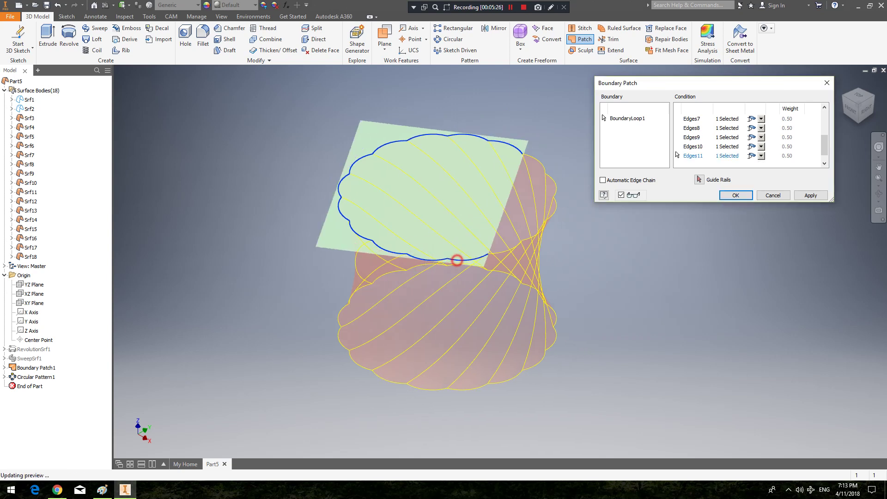
{"action": "left_click", "coordinate": [506, 248]}
{"action": "left_click", "coordinate": [532, 238]}
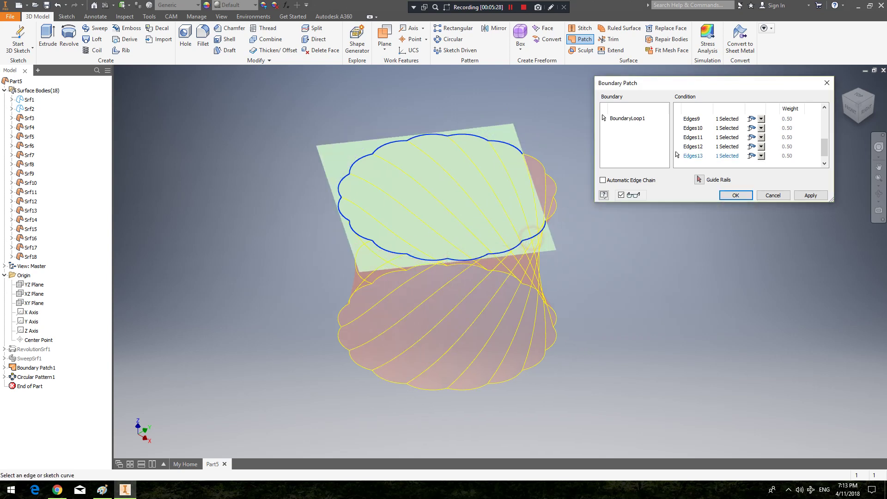
{"action": "left_click", "coordinate": [554, 214]}
{"action": "left_click", "coordinate": [556, 190]}
{"action": "left_click", "coordinate": [540, 164]}
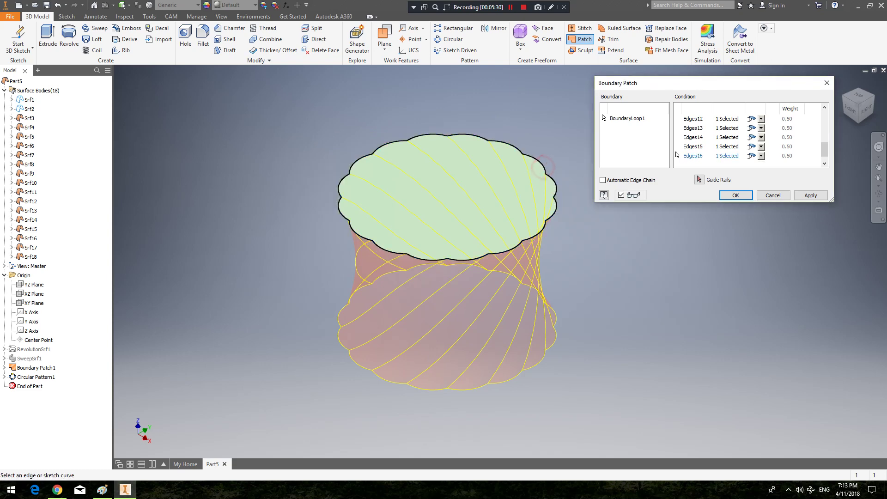
{"action": "left_click", "coordinate": [734, 195]}
- Close the lower opening with a boundary patch through all the scalloped arc edges of the bottom rim
{"action": "key", "text": "Return"}
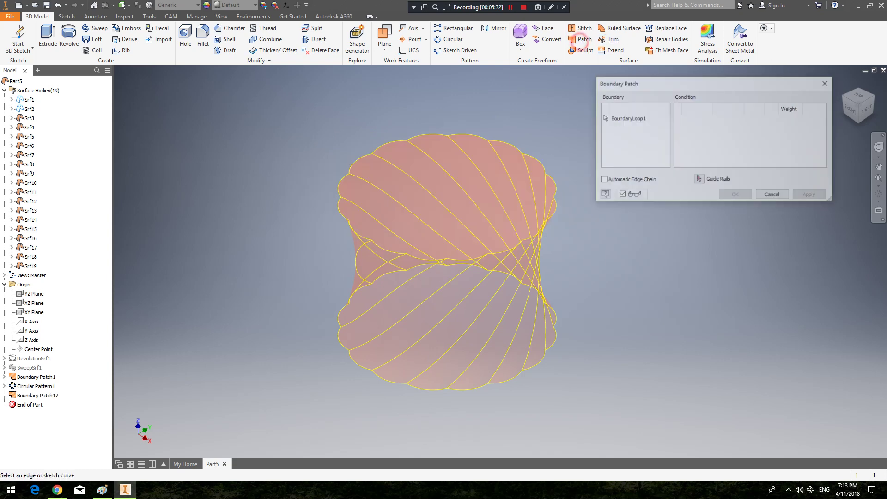
{"action": "middle_click_drag", "start_coordinate": [480, 332], "coordinate": [437, 185], "text": "shift"}
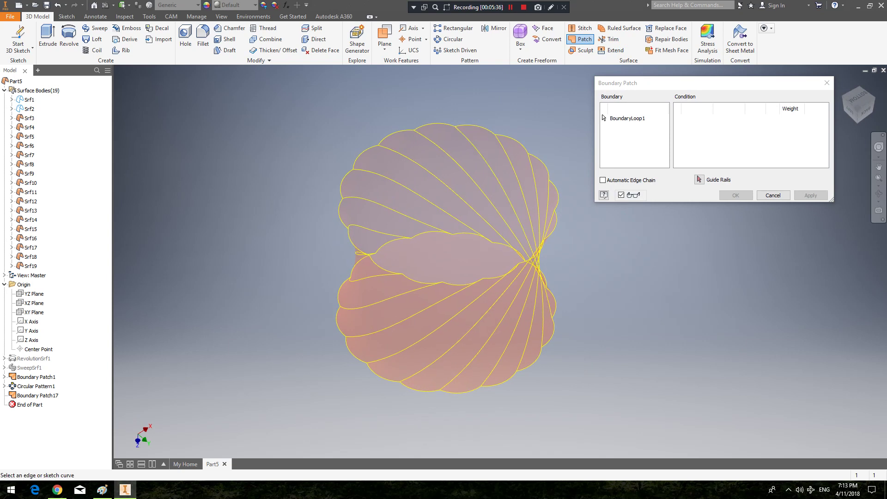
{"action": "left_click", "coordinate": [469, 127]}
{"action": "left_click", "coordinate": [512, 140]}
{"action": "left_click", "coordinate": [541, 163]}
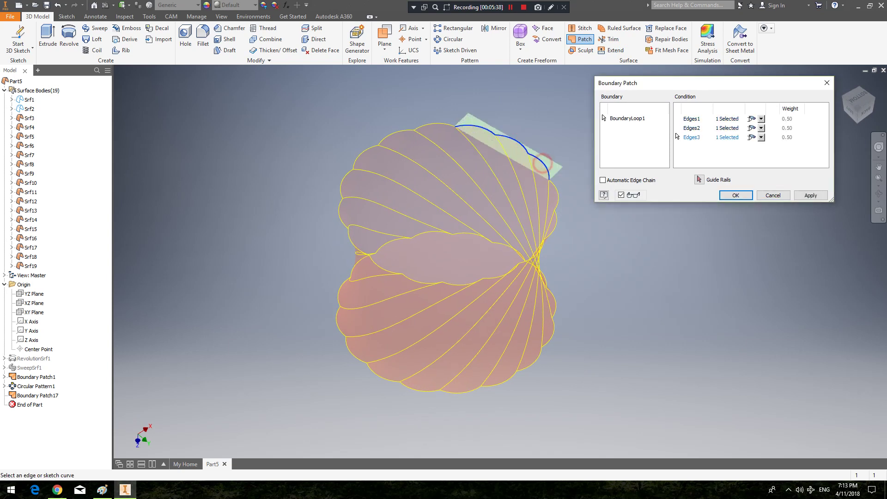
{"action": "left_click", "coordinate": [556, 189]}
{"action": "left_click", "coordinate": [557, 224]}
{"action": "scroll", "coordinate": [538, 264], "scroll_direction": "down", "scroll_amount": 3}
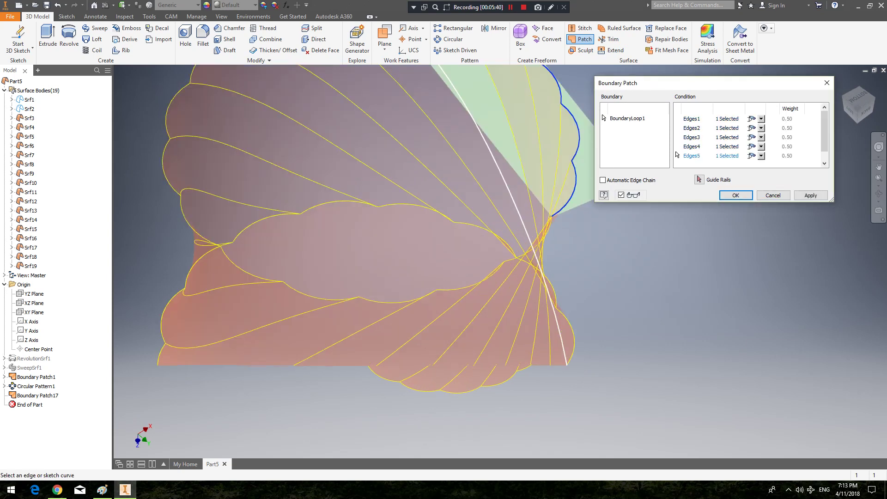
{"action": "left_click", "coordinate": [522, 255]}
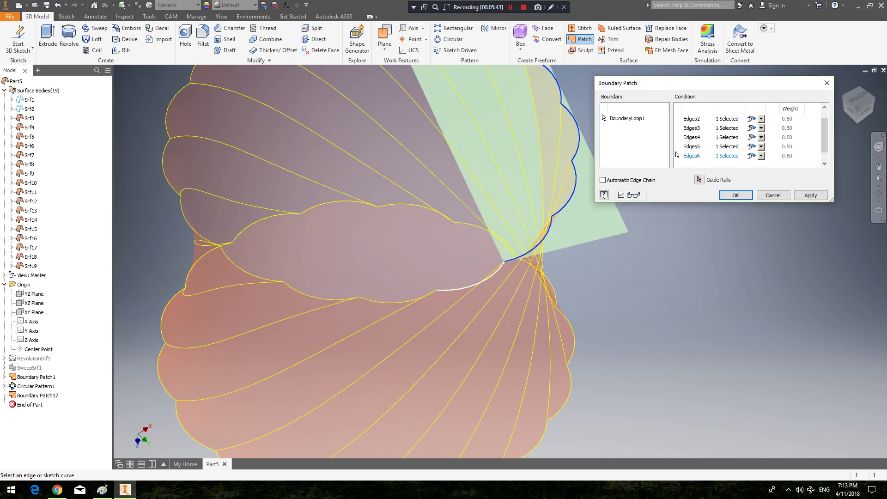
{"action": "left_click", "coordinate": [452, 291]}
{"action": "left_click", "coordinate": [383, 300]}
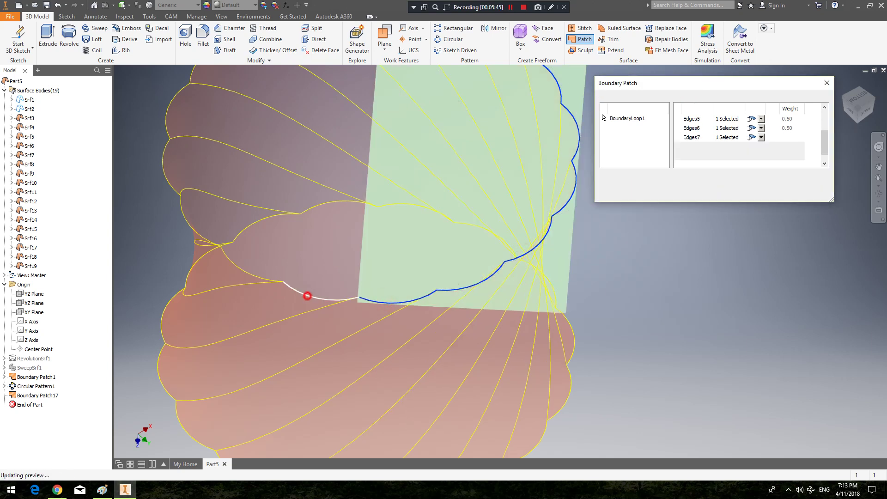
{"action": "left_click", "coordinate": [307, 295]}
{"action": "left_click", "coordinate": [252, 271]}
{"action": "left_click", "coordinate": [211, 243]}
{"action": "left_click", "coordinate": [184, 218]}
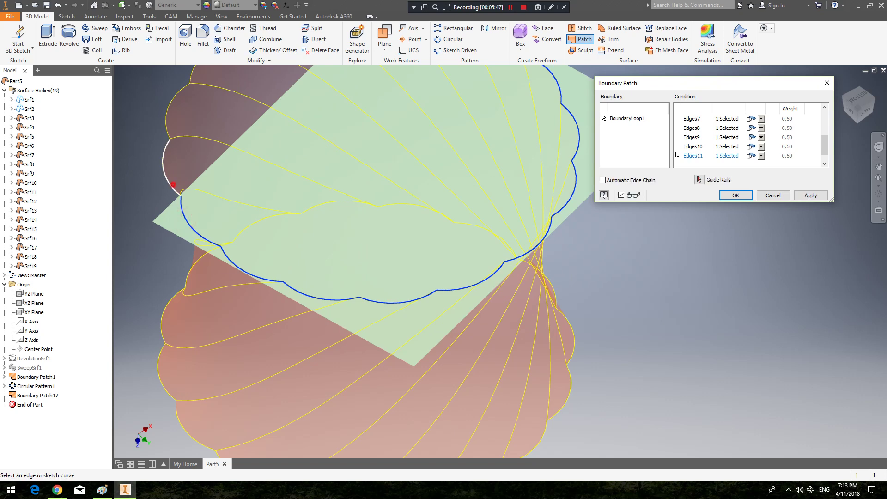
{"action": "left_click", "coordinate": [173, 185]}
{"action": "left_click", "coordinate": [168, 121]}
{"action": "middle_click_drag", "start_coordinate": [180, 94], "coordinate": [197, 189]}
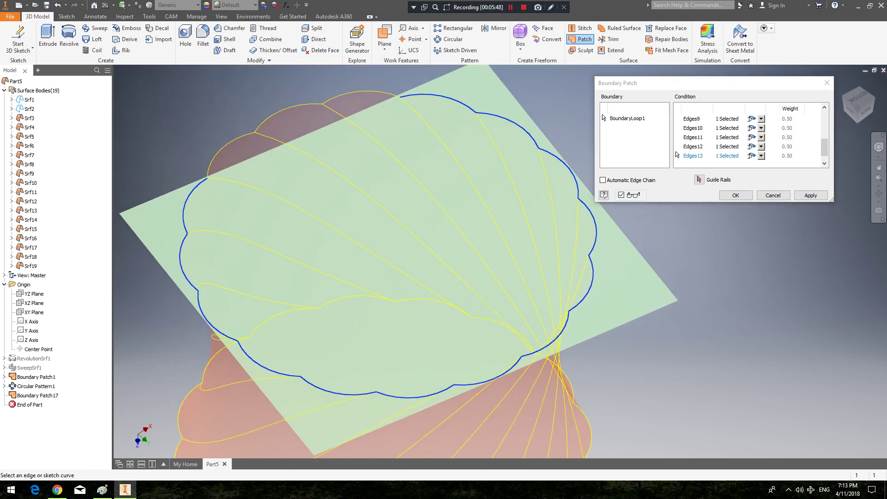
{"action": "left_click", "coordinate": [271, 115]}
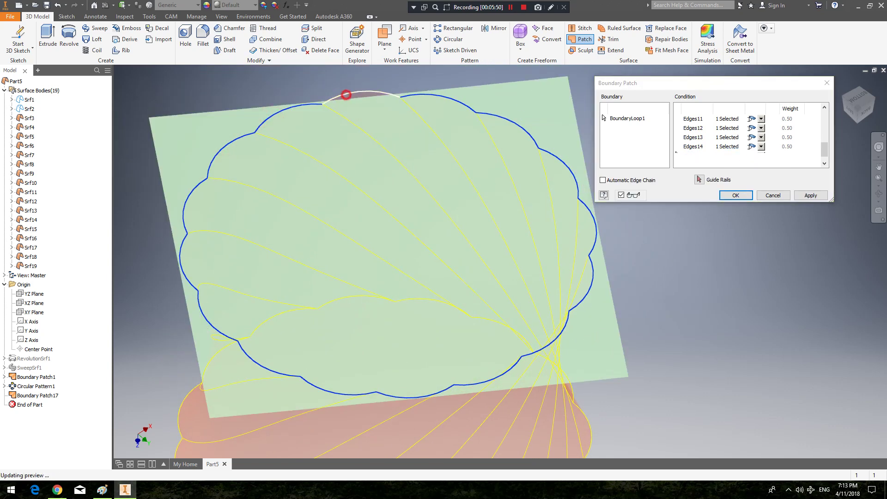
{"action": "left_click", "coordinate": [346, 95]}
{"action": "left_click", "coordinate": [735, 196]}
- Stitch the 16 twisted strips and both end patches into one solid body
{"action": "scroll", "coordinate": [615, 259], "scroll_direction": "down", "scroll_amount": 5}
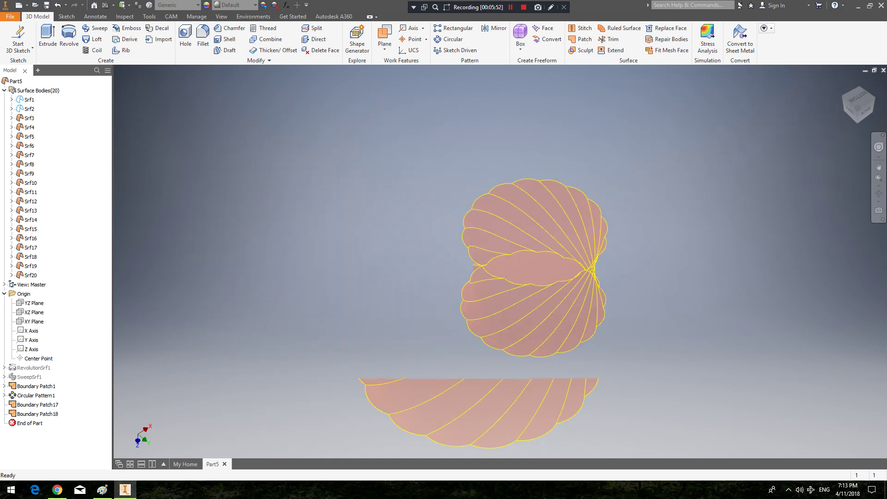
{"action": "left_click", "coordinate": [844, 82]}
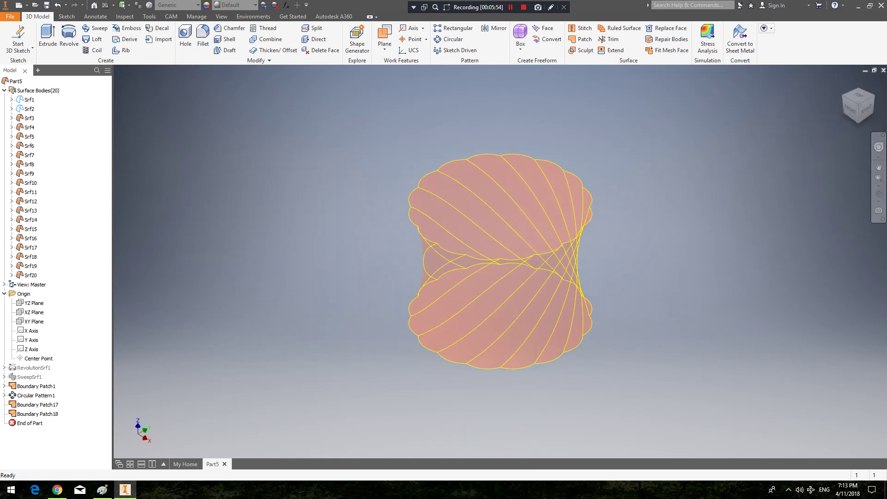
{"action": "middle_click_drag", "start_coordinate": [647, 222], "coordinate": [613, 218]}
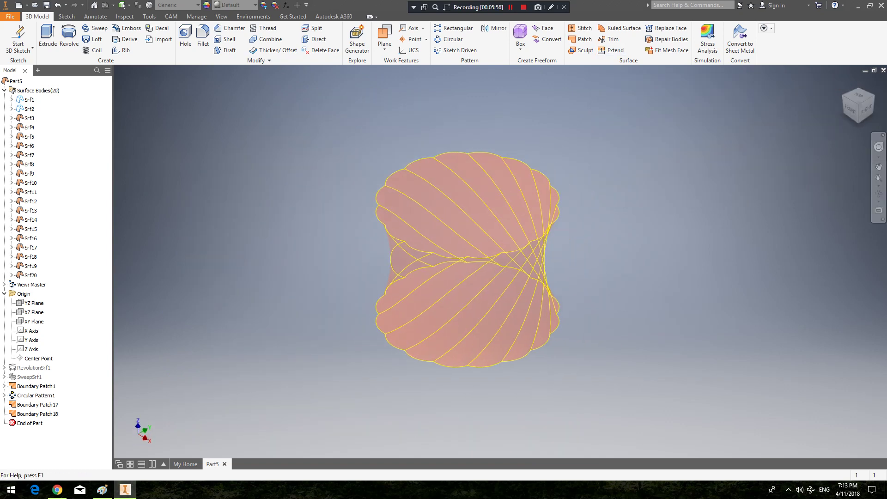
{"action": "left_click", "coordinate": [581, 28]}
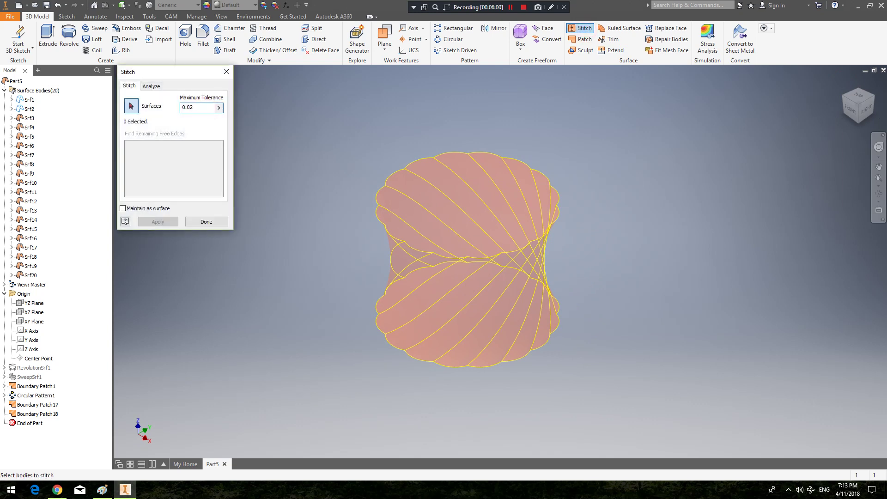
{"action": "left_click_drag", "start_coordinate": [293, 100], "coordinate": [695, 437]}
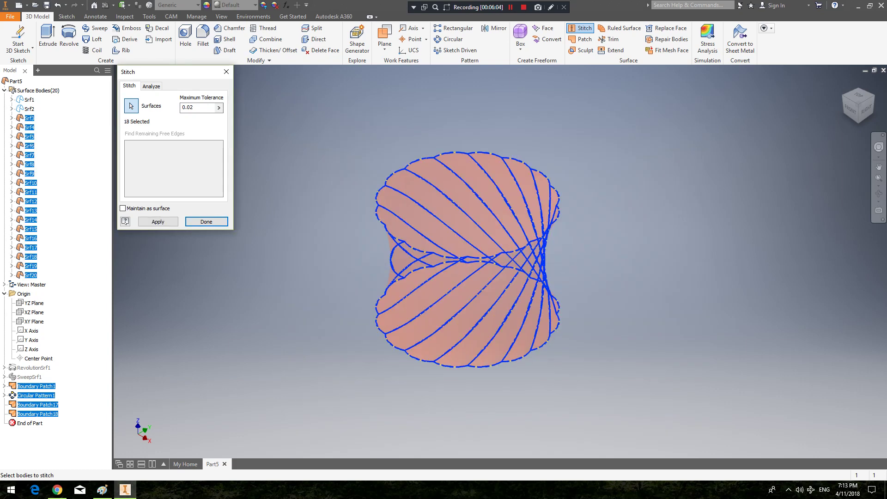
{"action": "left_click", "coordinate": [159, 221]}
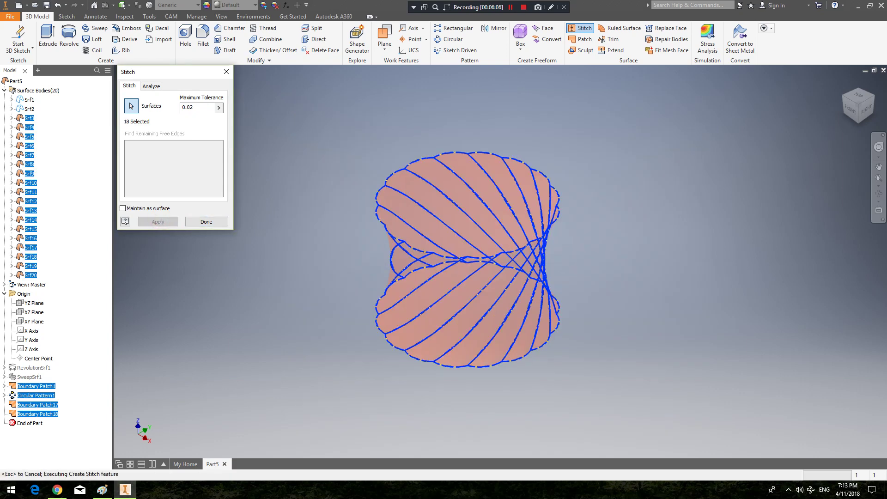
{"action": "left_click", "coordinate": [213, 222]}
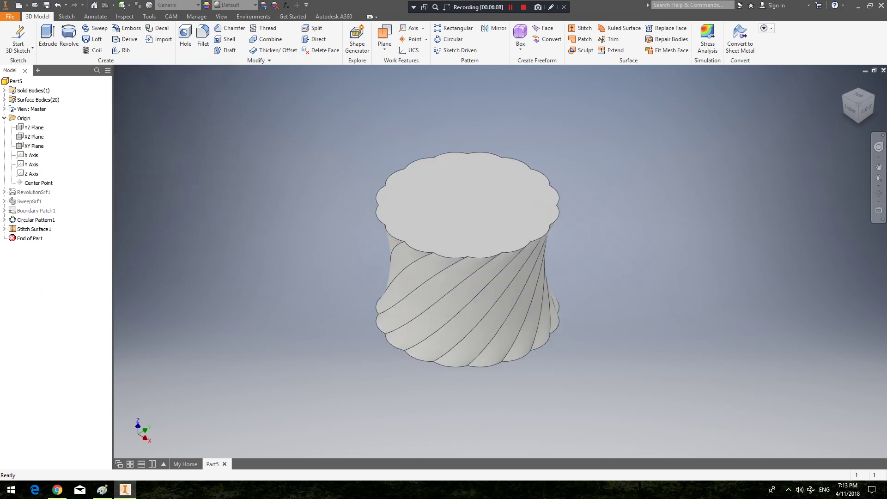